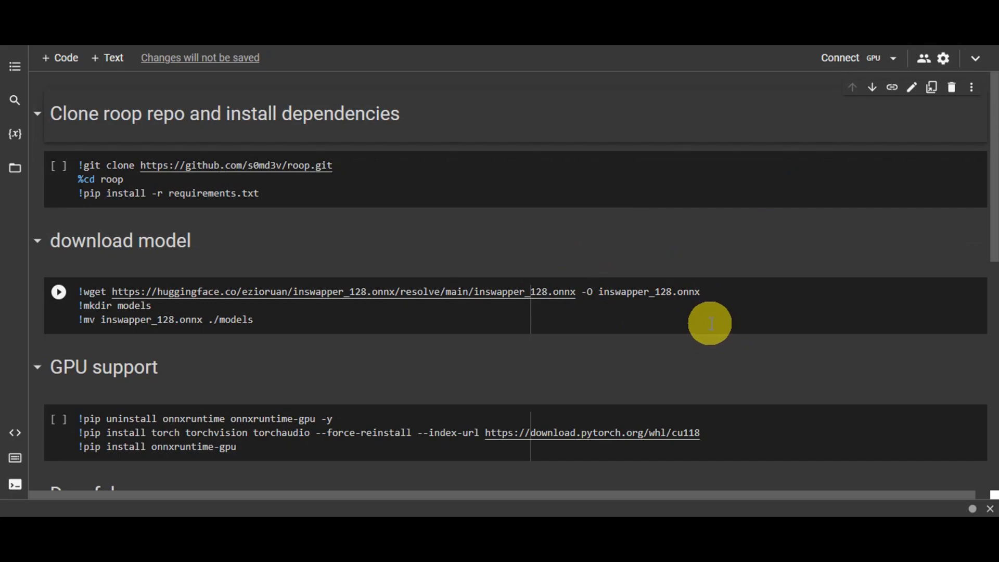
Save a copy of the read-only roop notebook in Drive and open the copy in a new tab
left_click(211, 60)
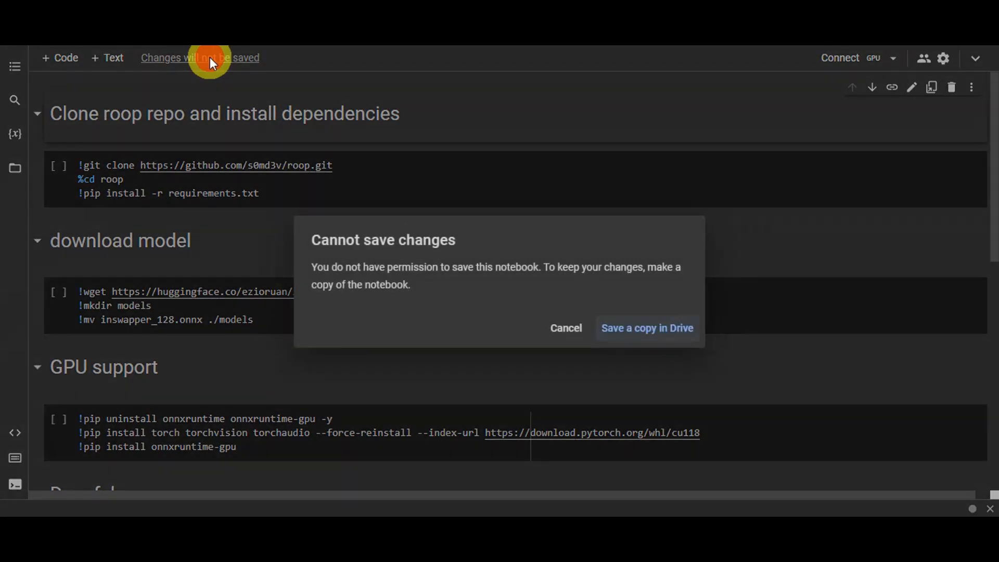
left_click(663, 339)
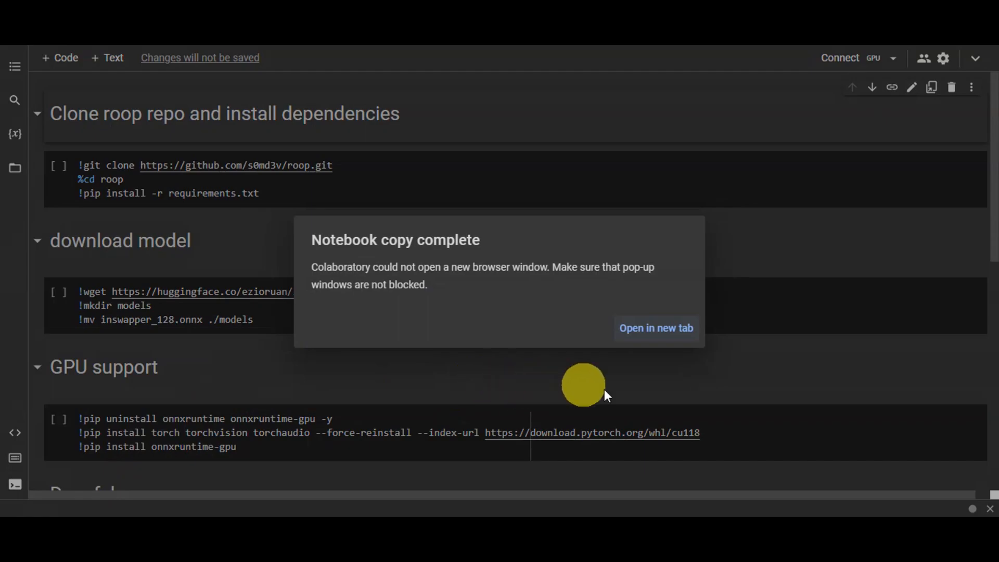
left_click(662, 328)
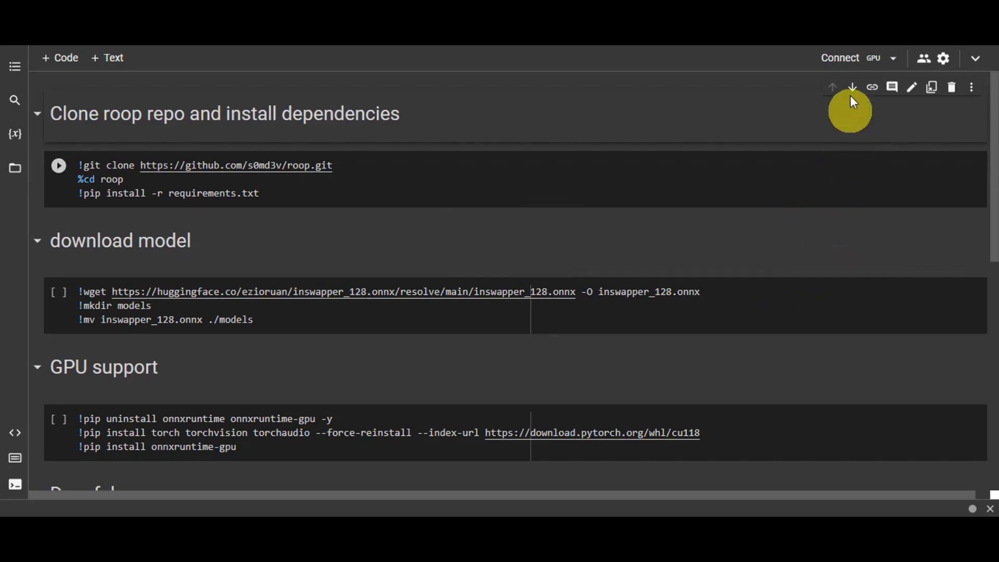
Connect the notebook to the GPU runtime and run the cell that clones the roop repo and installs its dependencies
left_click(859, 61)
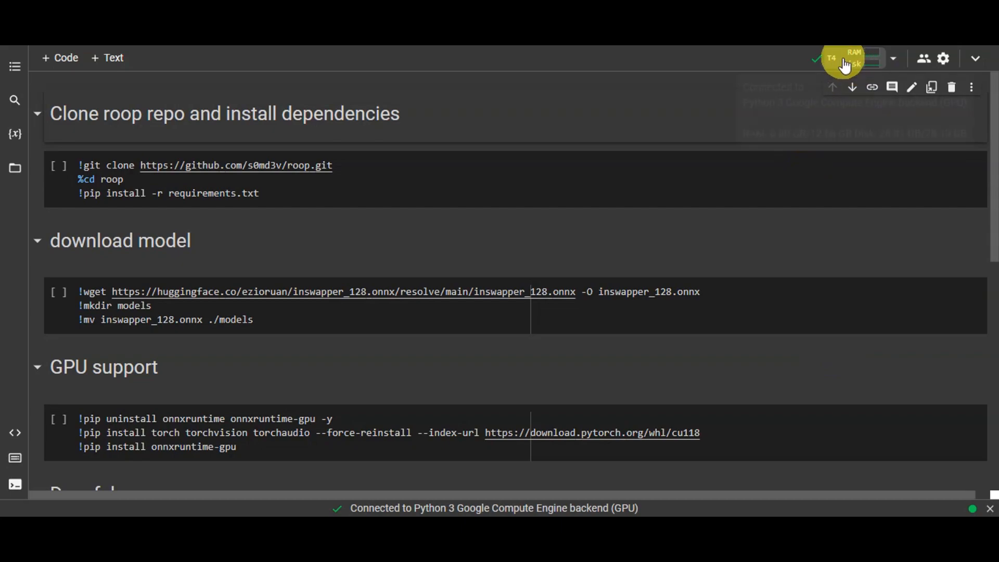
mouse_move(853, 67)
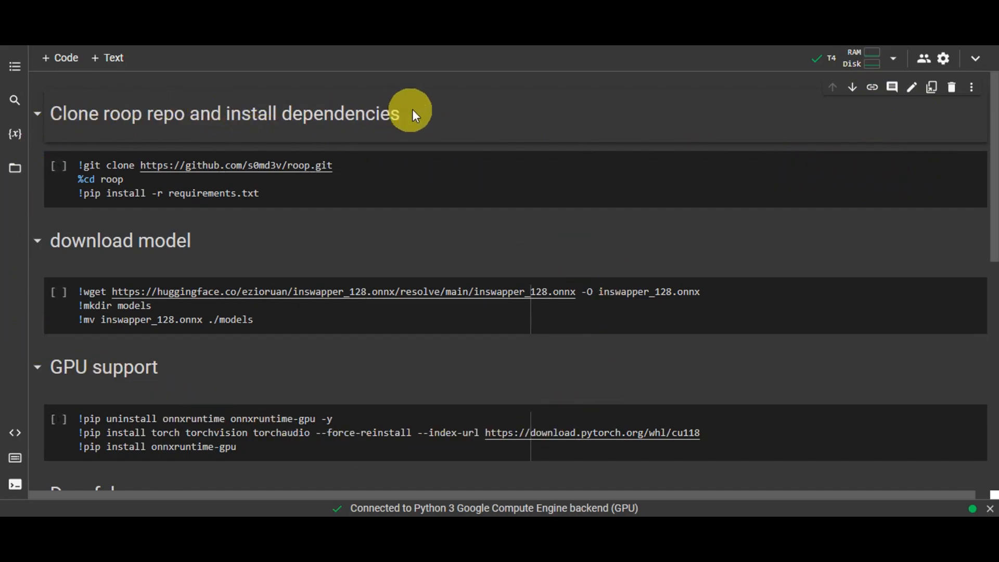
left_click(60, 168)
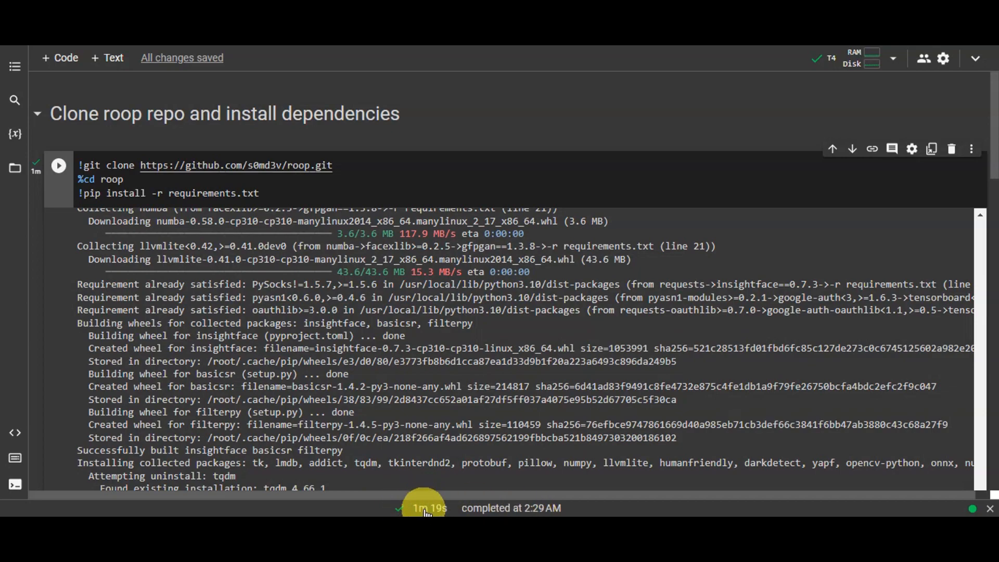
Run the "download model" cell to fetch inswapper_128.onnx and move it into the models folder
scroll(807, 302, "down", 3)
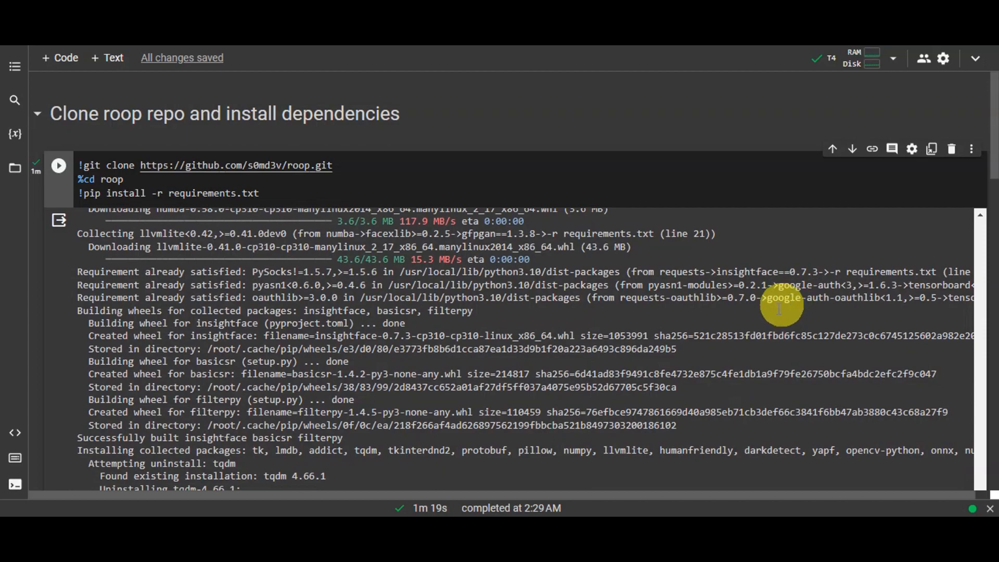
scroll(637, 373, "down", 5)
scroll(620, 354, "down", 5)
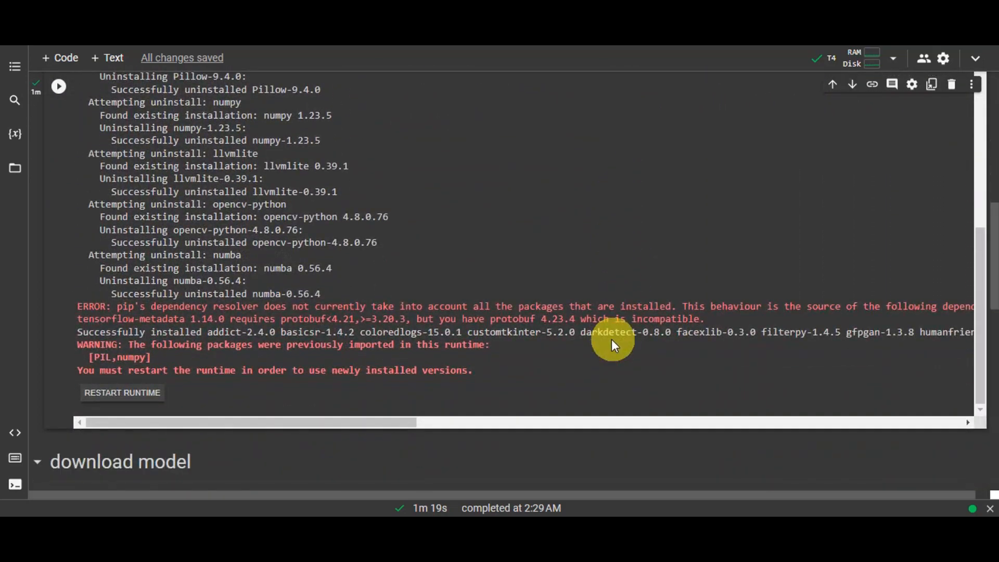
scroll(434, 216, "down", 3)
scroll(469, 234, "up", 5)
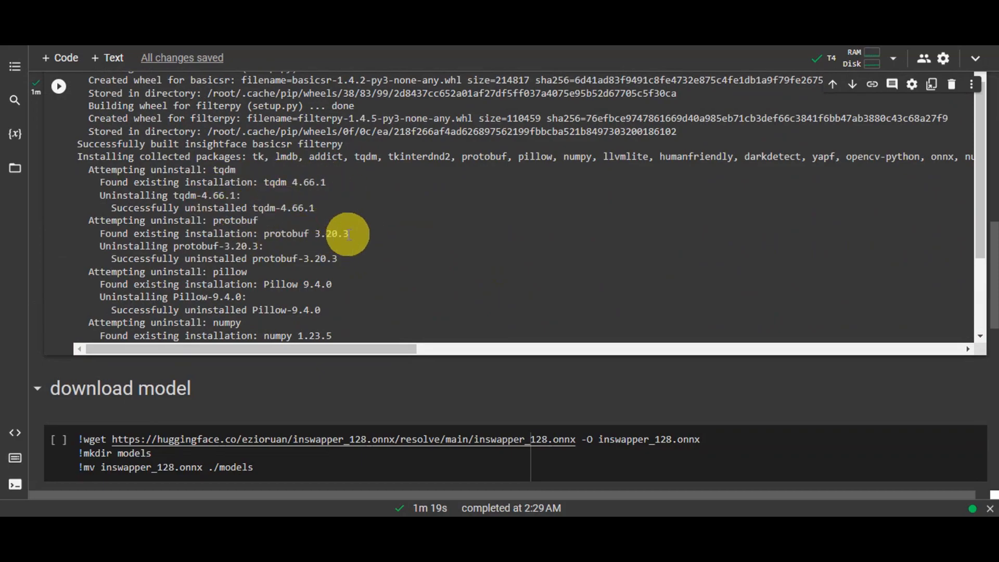
scroll(371, 236, "down", 3)
scroll(410, 295, "down", 5)
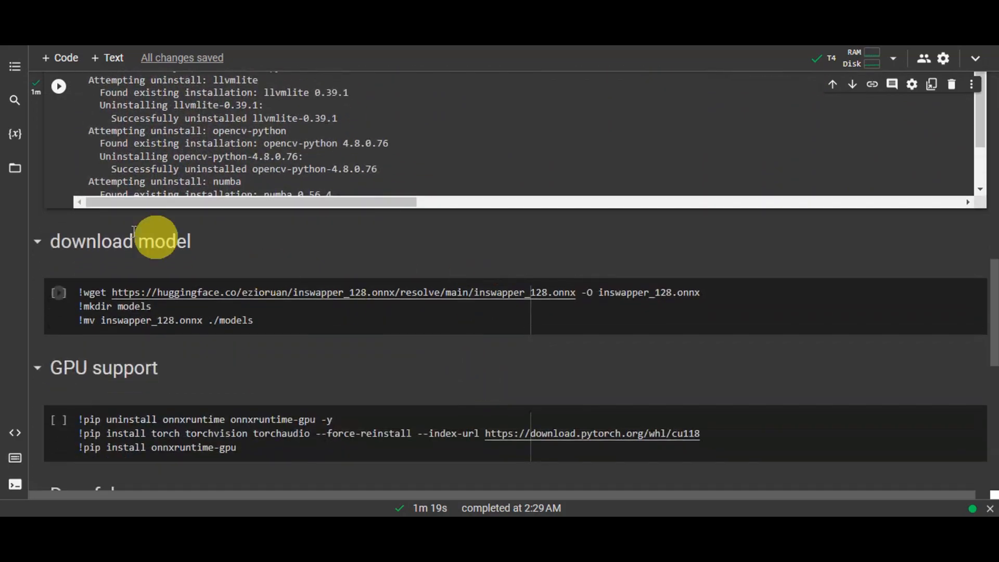
left_click(61, 293)
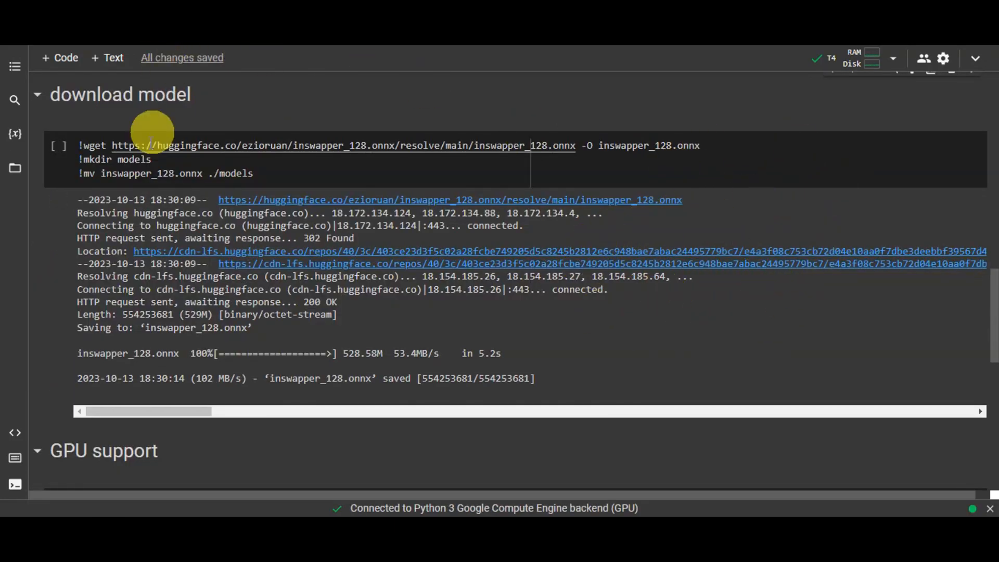
left_click(57, 146)
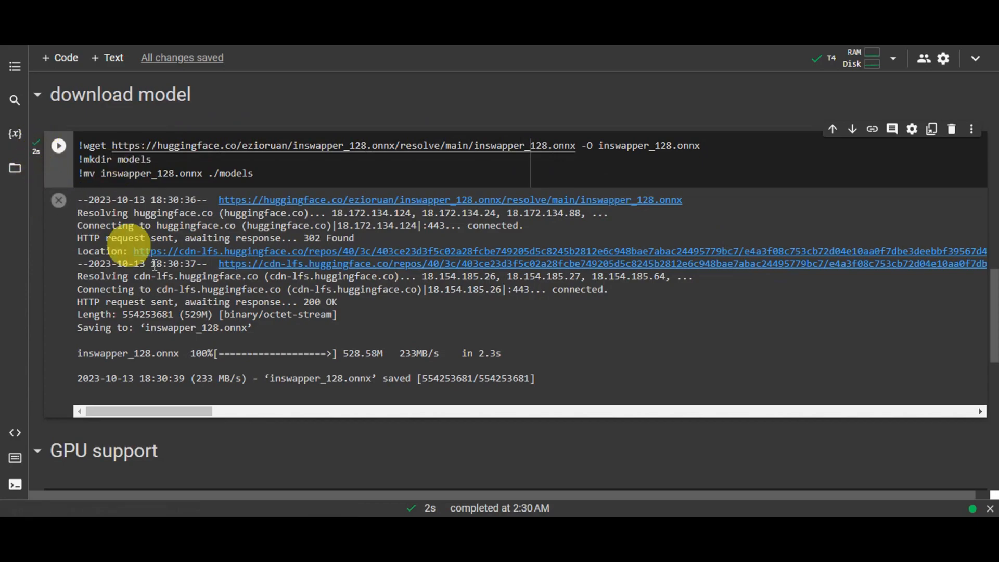
Run the "GPU support" cell to reinstall torch and install onnxruntime-gpu
scroll(739, 258, "down", 4)
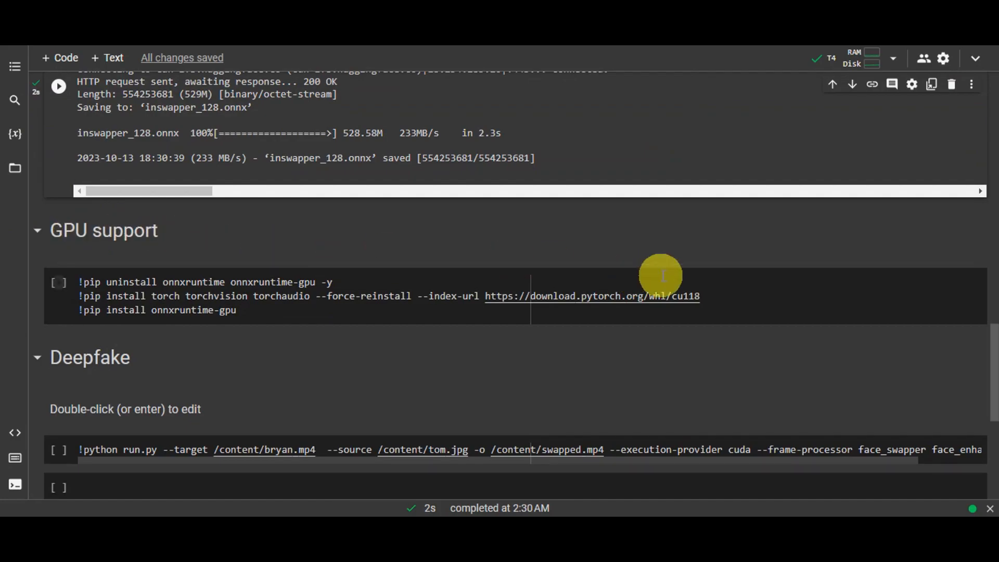
left_click(58, 292)
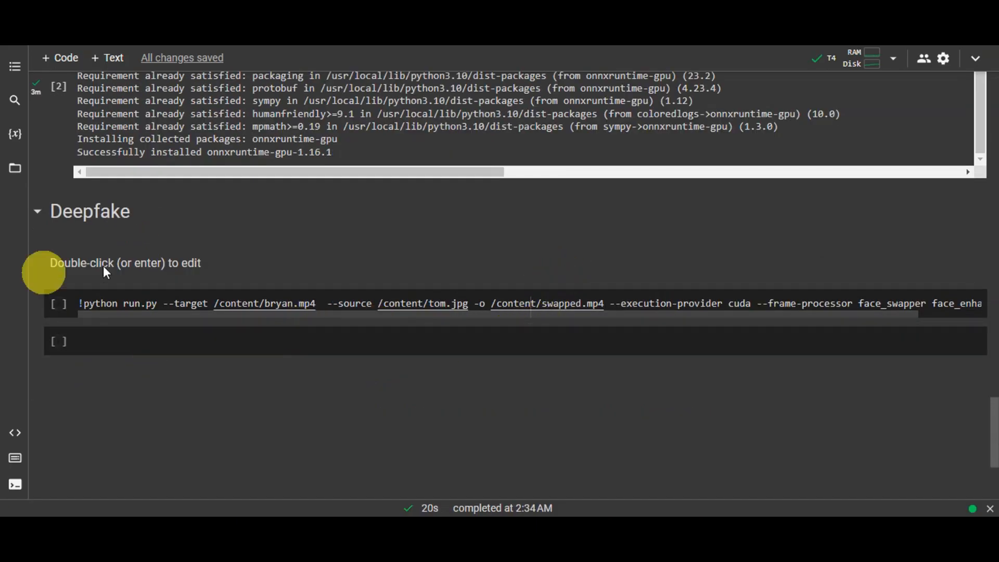
Upload the Gen-2 "wind blowing" video from Downloads > Video to the runtime's files and acknowledge the warning
left_click(16, 173)
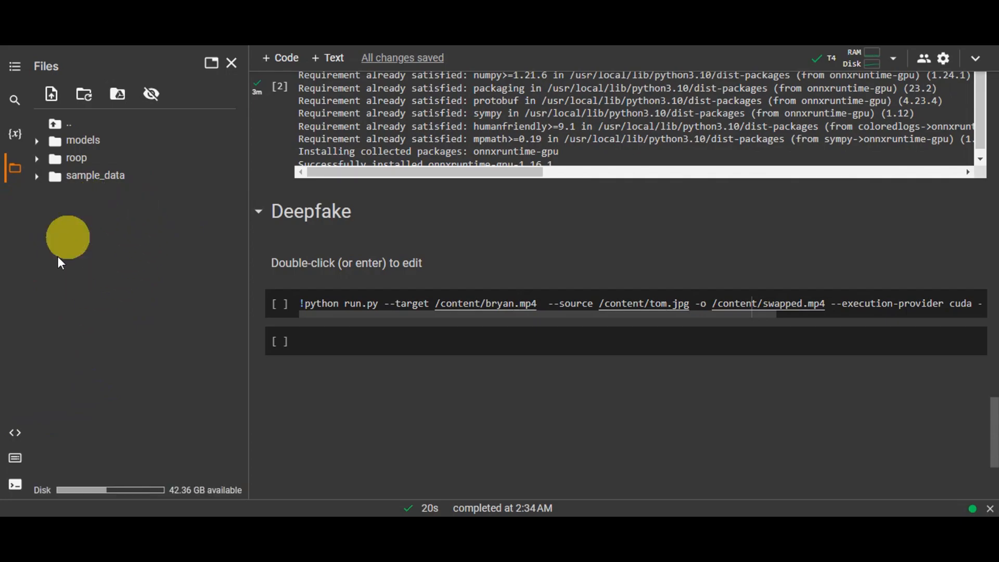
left_click(52, 93)
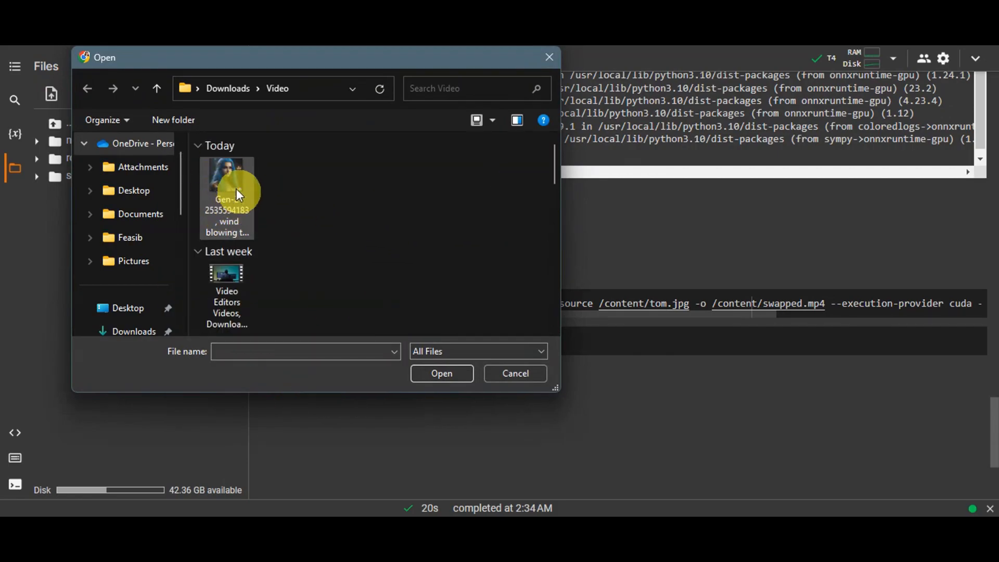
left_click(231, 199)
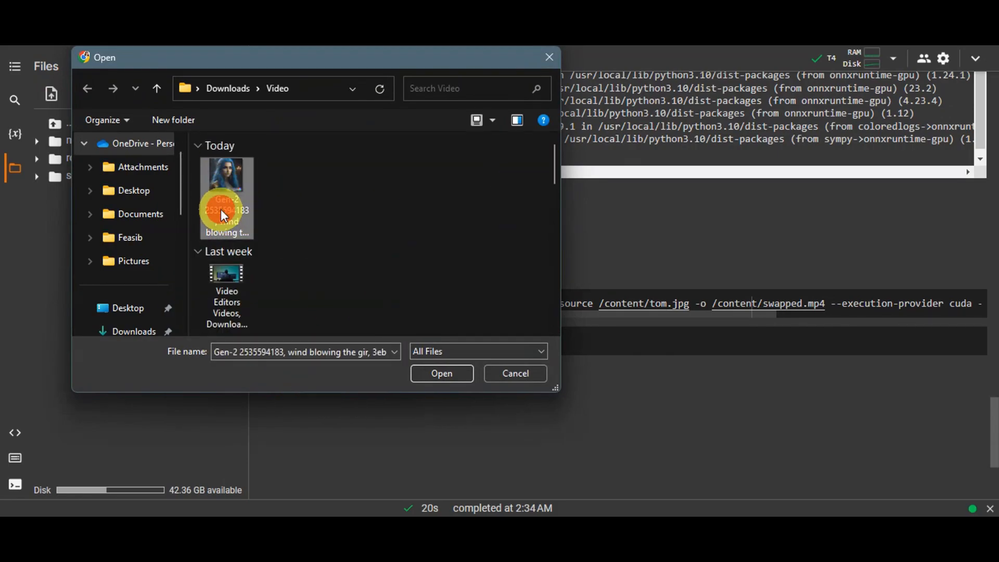
left_click(420, 374)
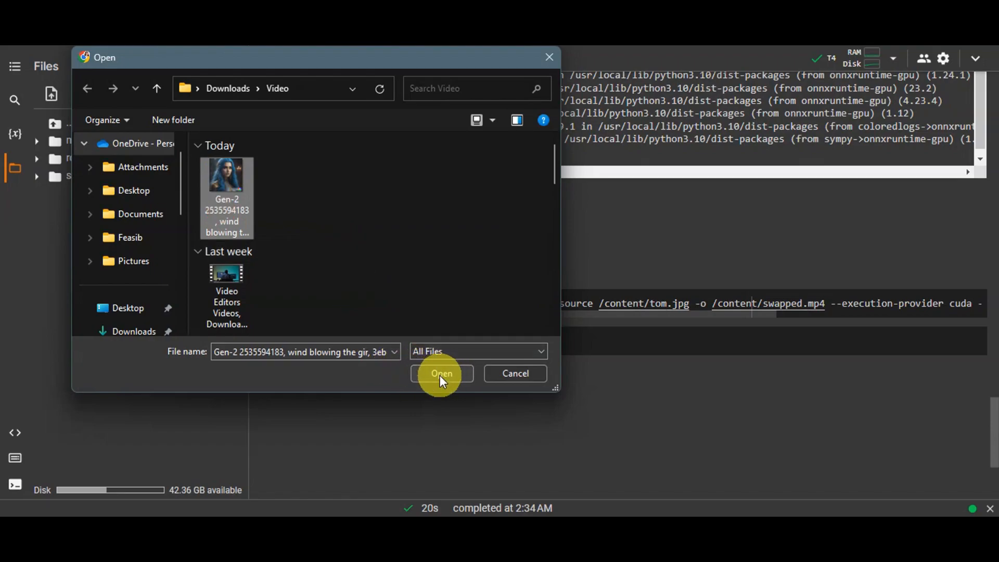
left_click(439, 376)
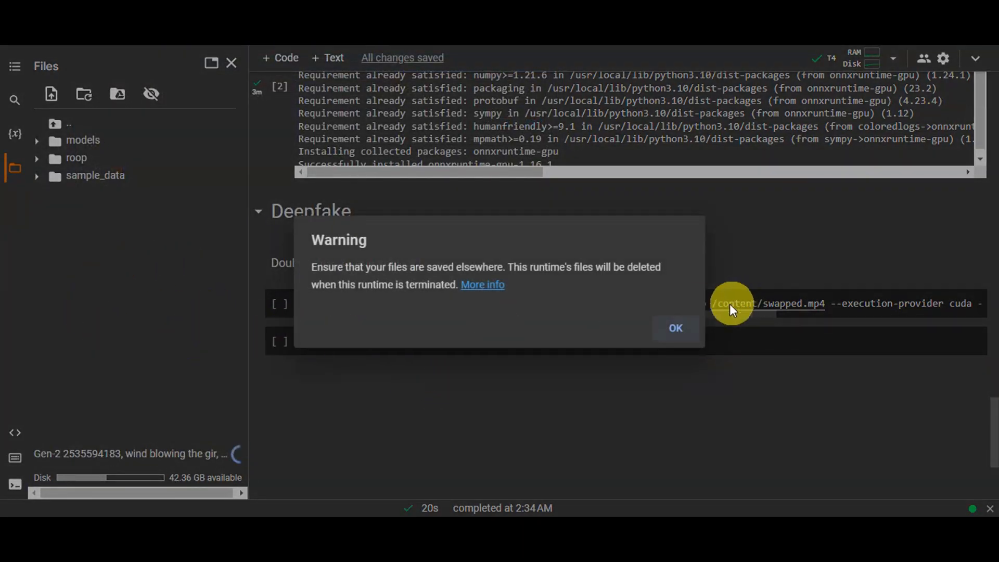
left_click(676, 329)
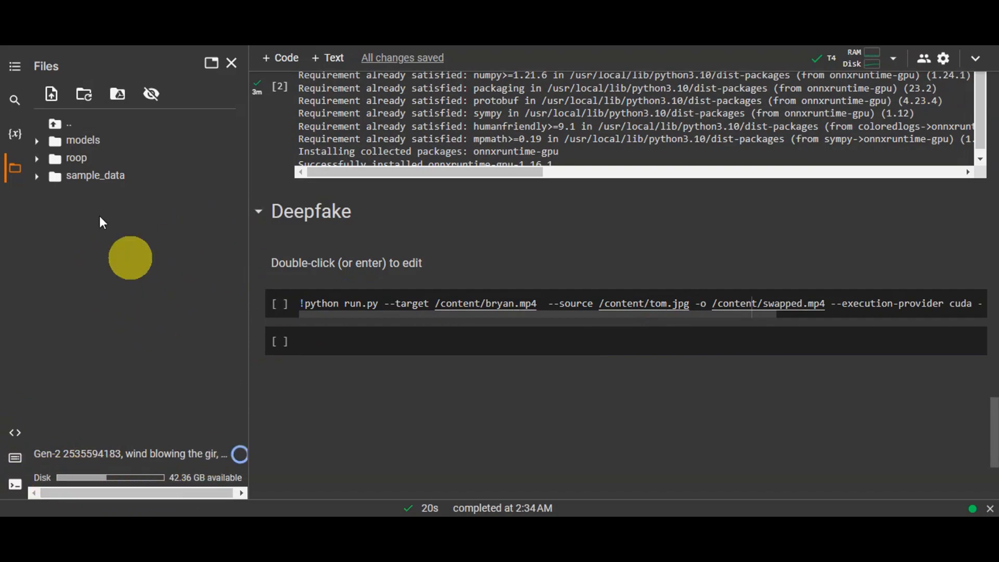
Upload the "portrait of a c 0" PNG image from the Downloads folder to the runtime's files
left_click(48, 93)
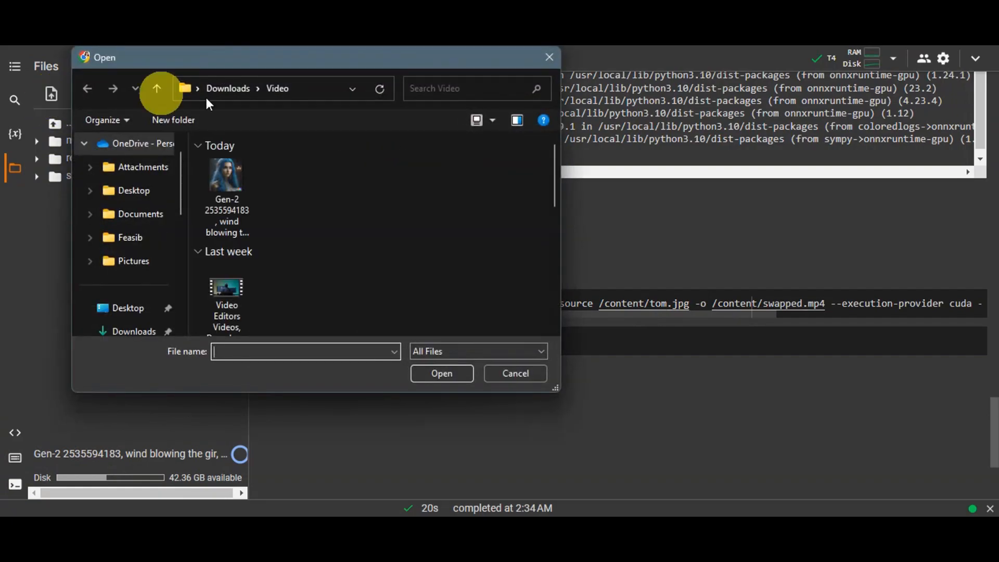
left_click(235, 91)
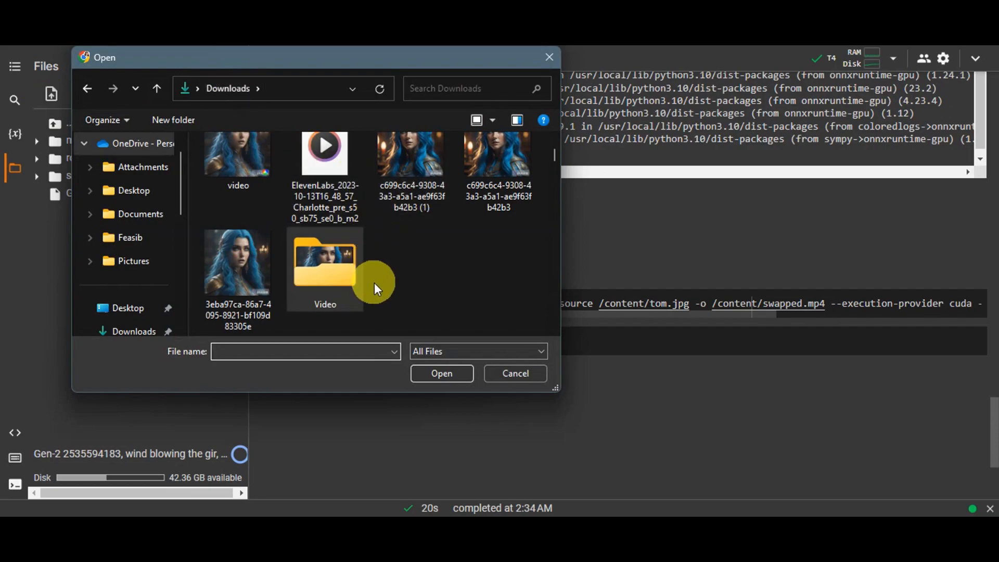
scroll(439, 279, "up", 1)
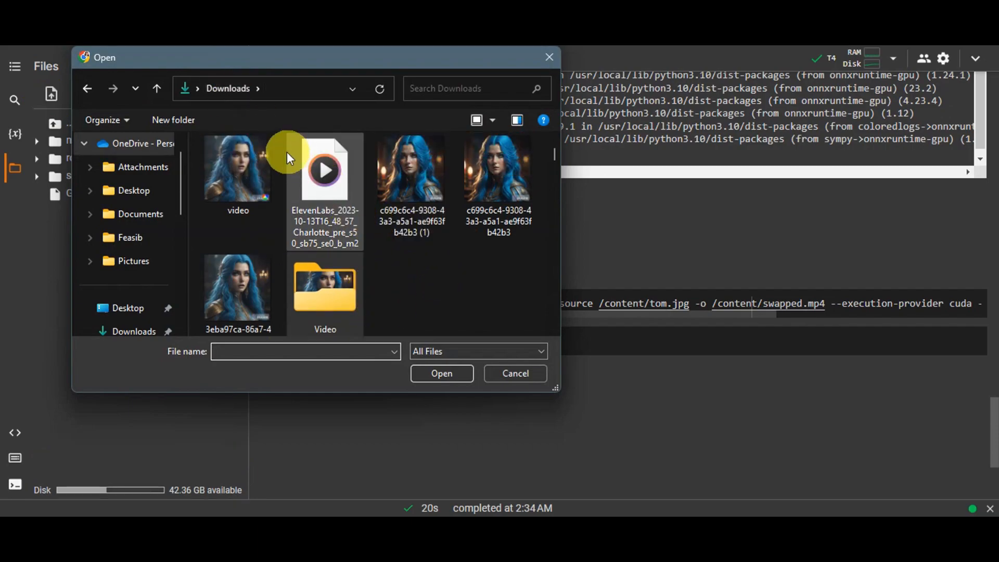
scroll(469, 229, "down", 10)
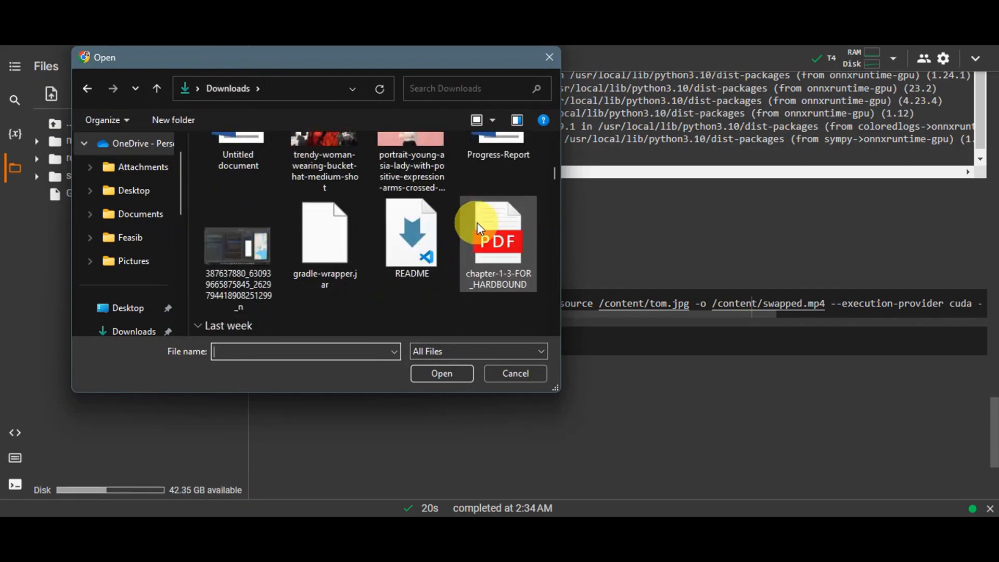
scroll(468, 237, "down", 10)
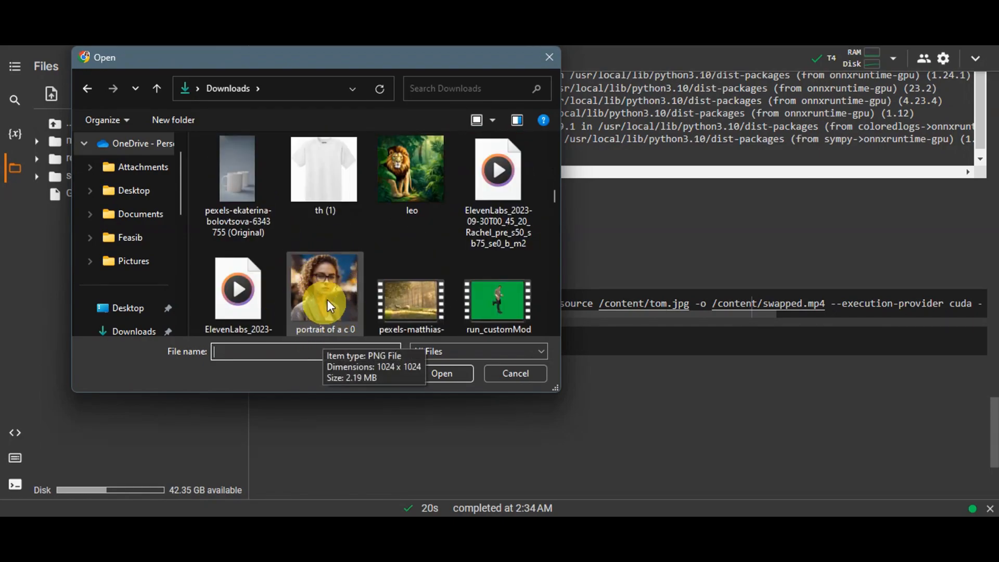
left_click(327, 297)
left_click(431, 373)
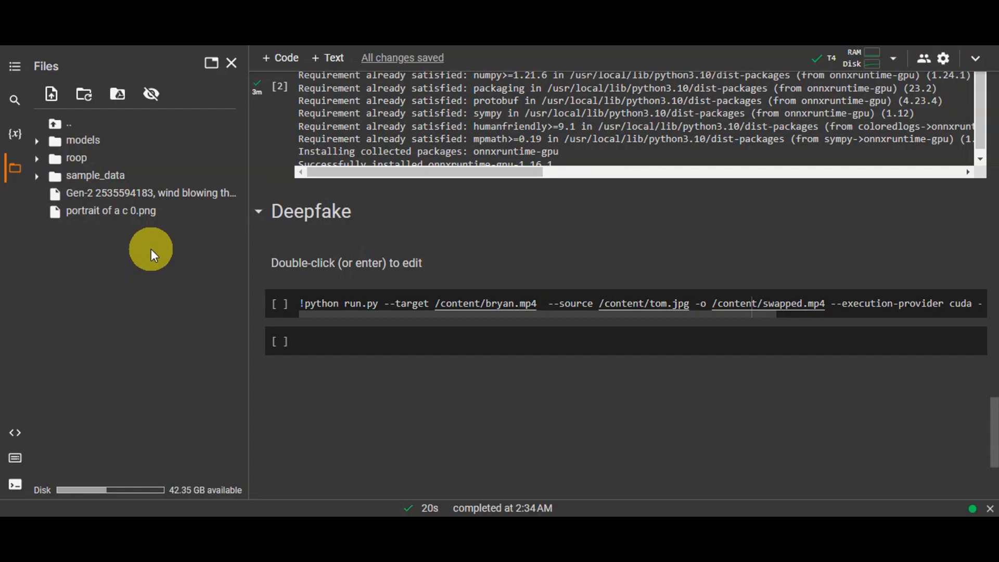
Rename the uploaded Gen-2 video file as video.mp4
left_click(243, 202)
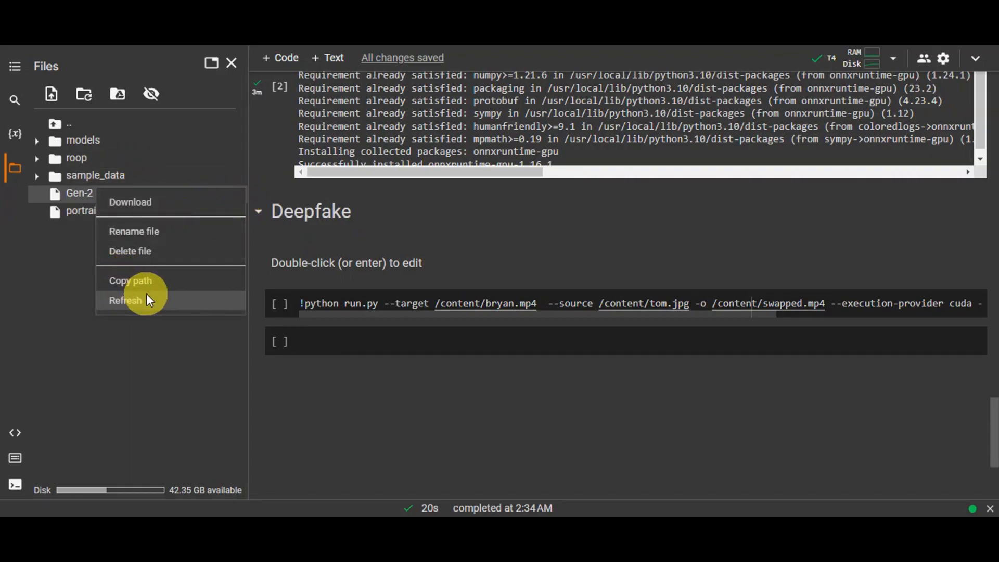
left_click(152, 229)
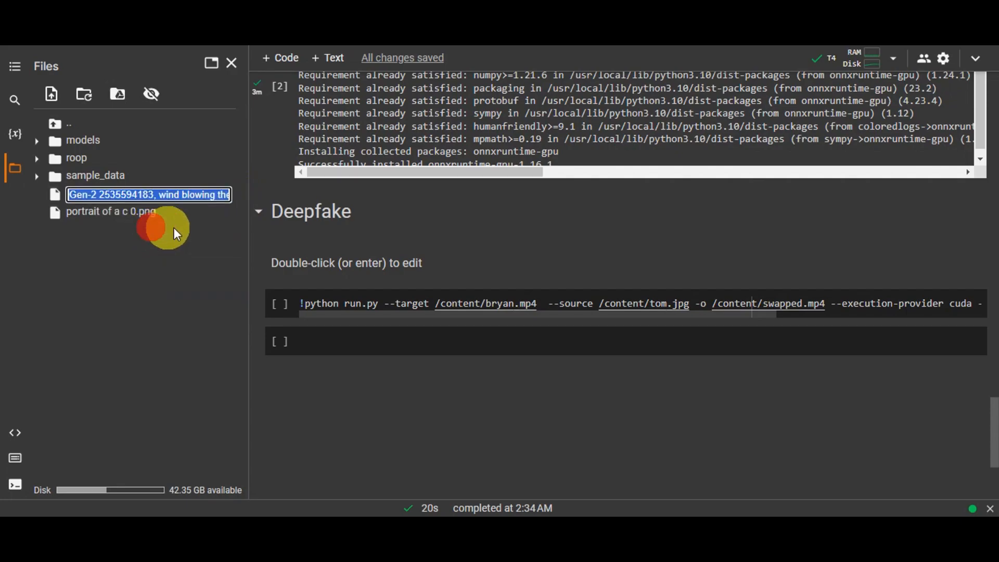
type("vid.mp4")
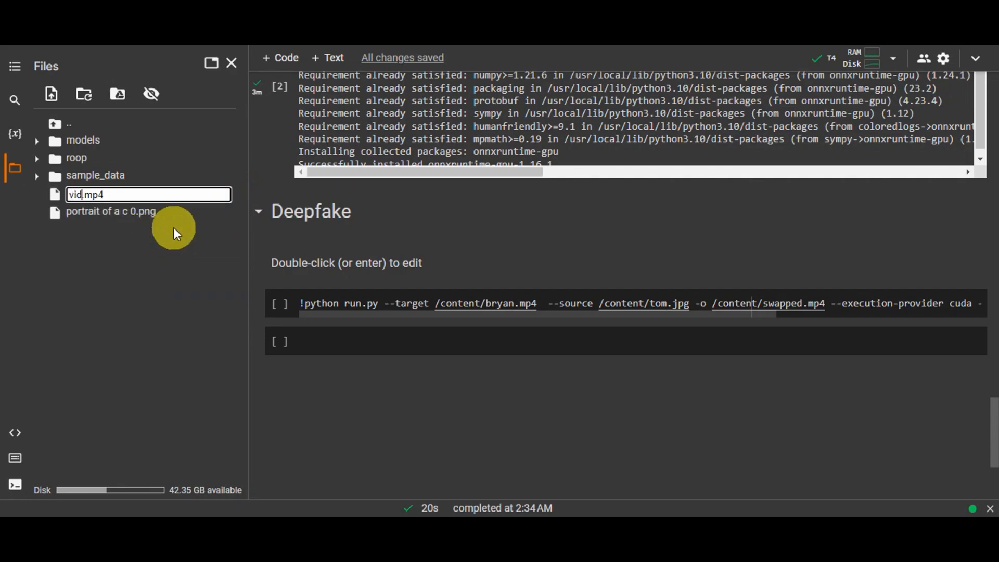
type("eo")
left_click(178, 244)
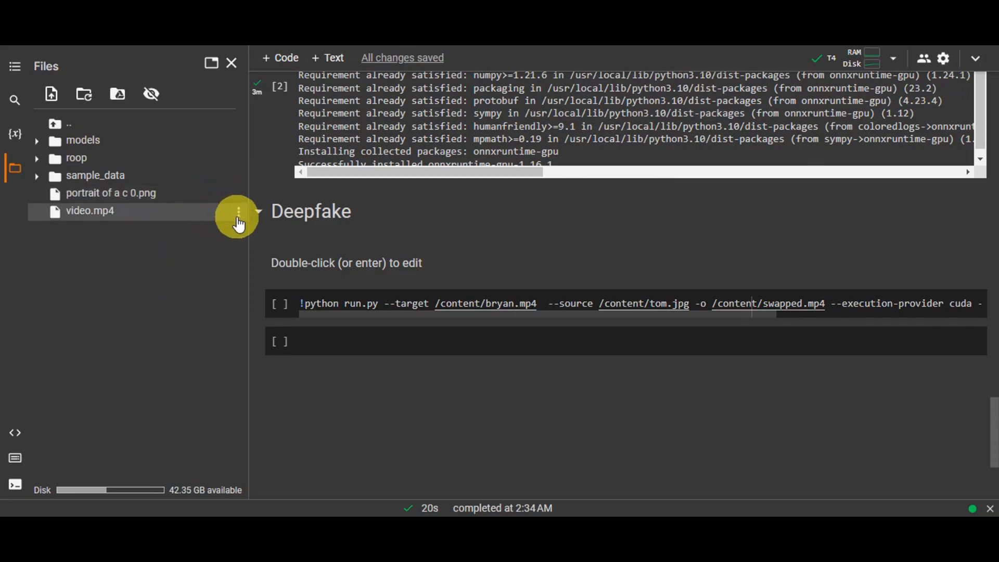
Rename the uploaded portrait file as image.png
left_click(234, 212)
left_click(234, 194)
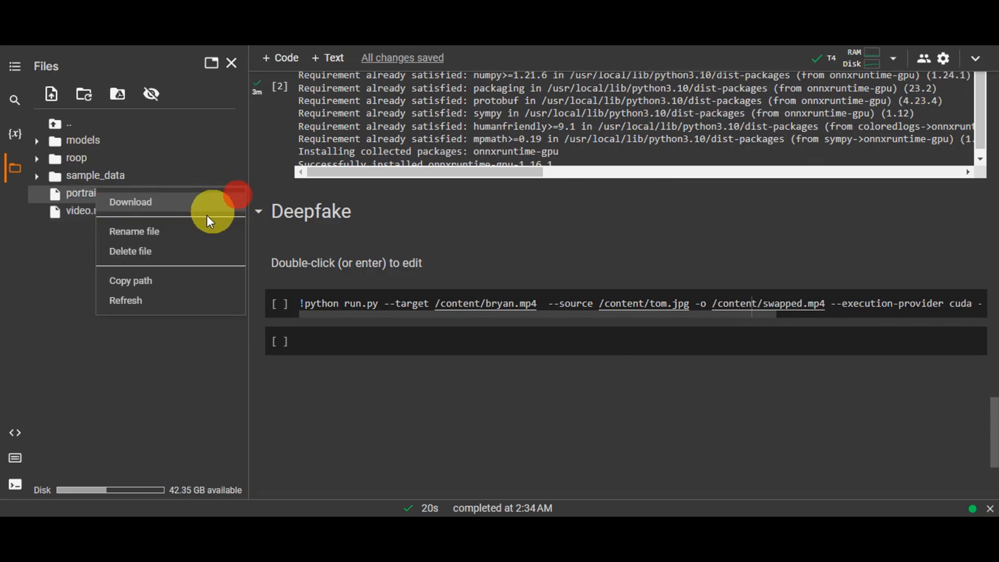
left_click(156, 235)
key("BackSpace")
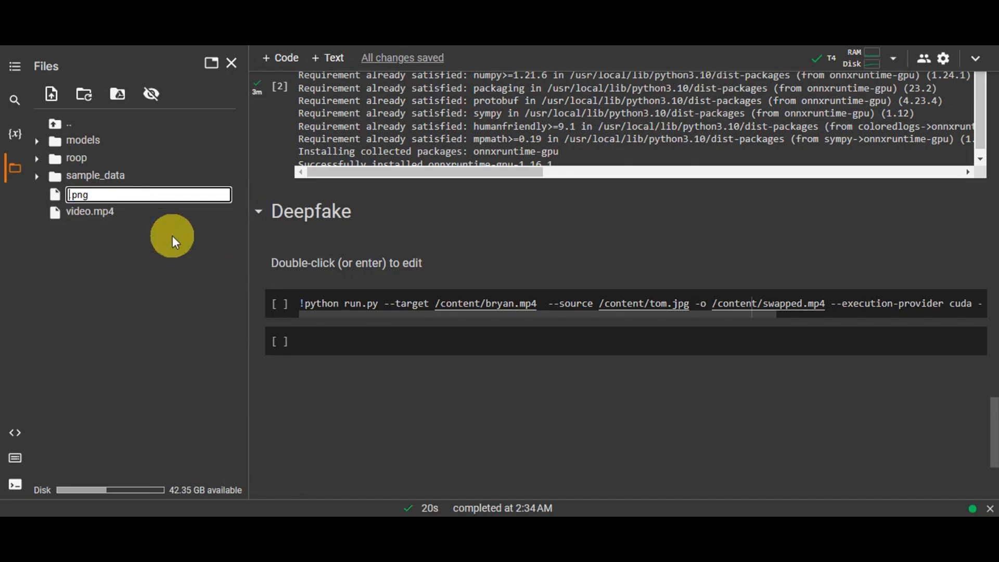
type("image")
left_click(141, 270)
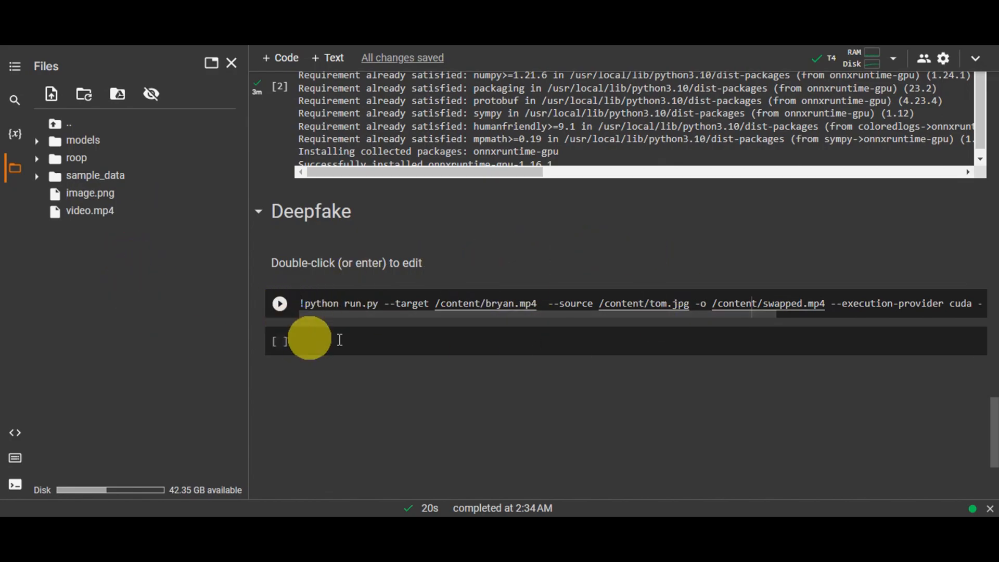
Copy the path of video.mp4 and set it as the Deepfake command's target, /content/video.mp4, with a single leading slash
left_click_drag(308, 311, 432, 311)
left_click_drag(432, 311, 307, 326)
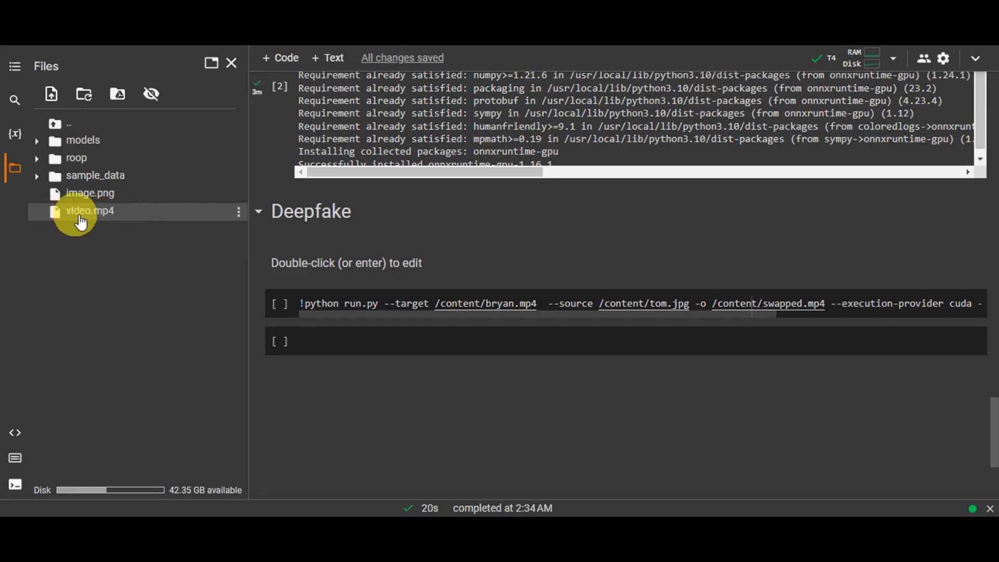
left_click(240, 213)
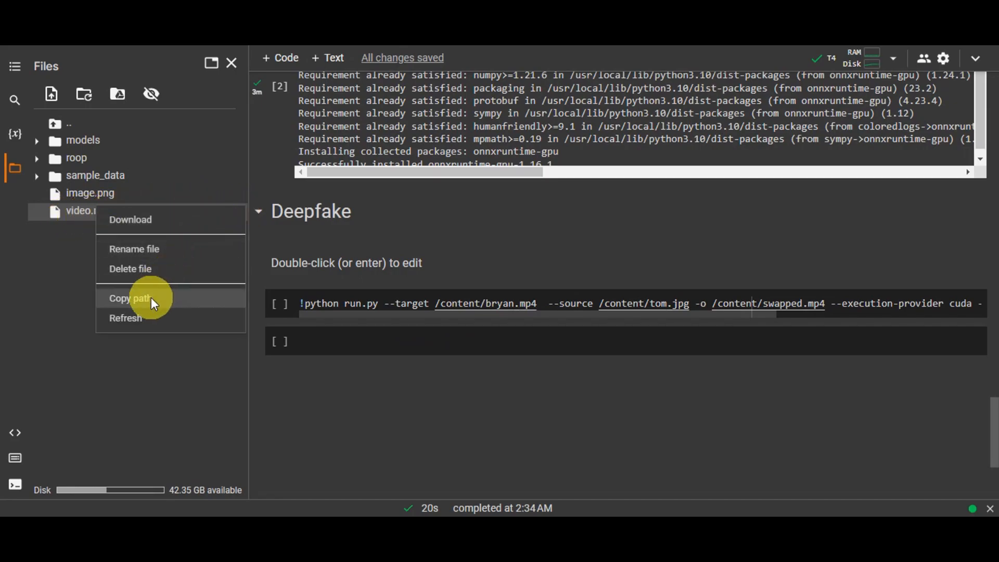
left_click(151, 298)
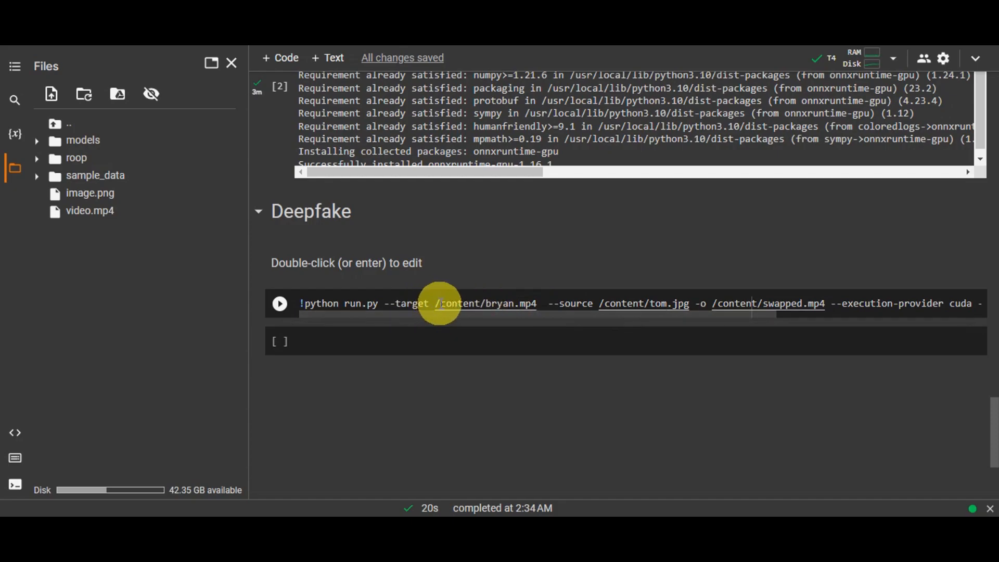
left_click_drag(436, 303, 537, 304)
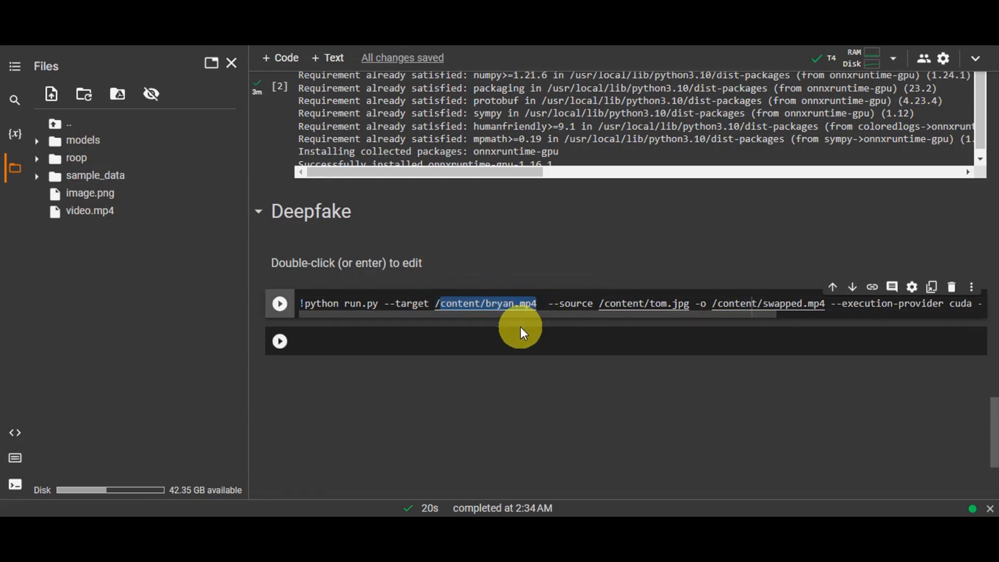
key("ctrl+v")
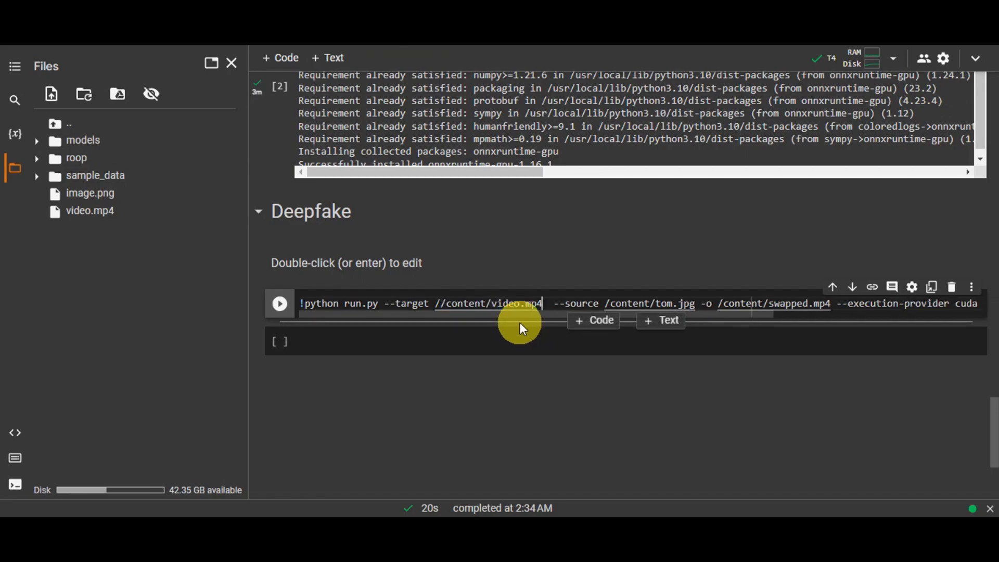
left_click(446, 303)
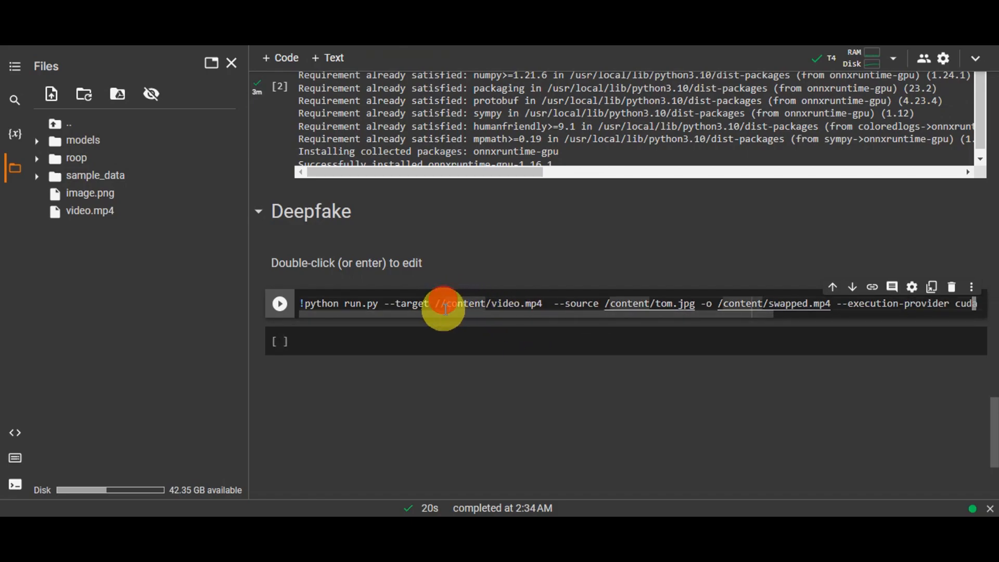
key("BackSpace")
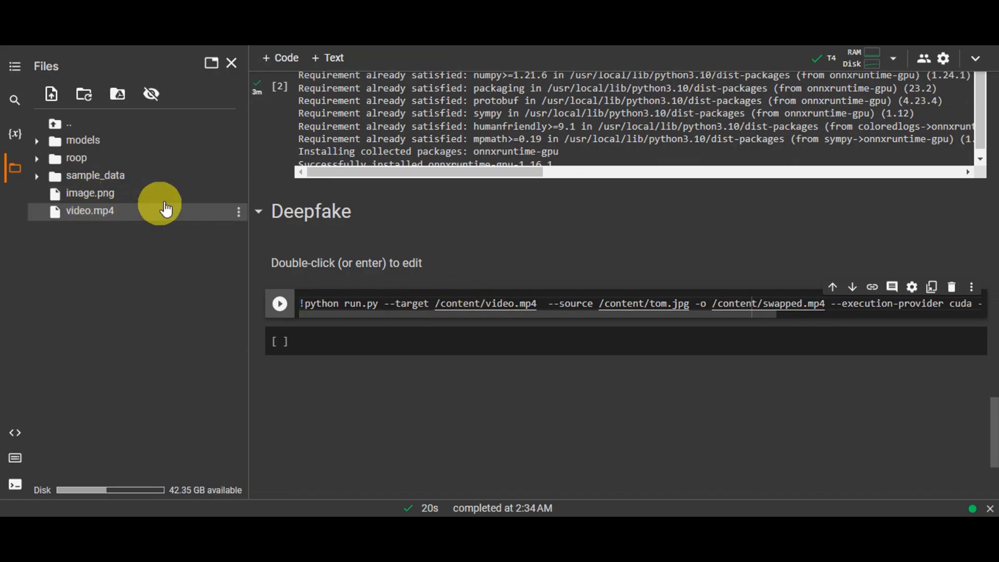
Copy the path of image.png and set it as the Deepfake command's source, /content/image.png
left_click(239, 194)
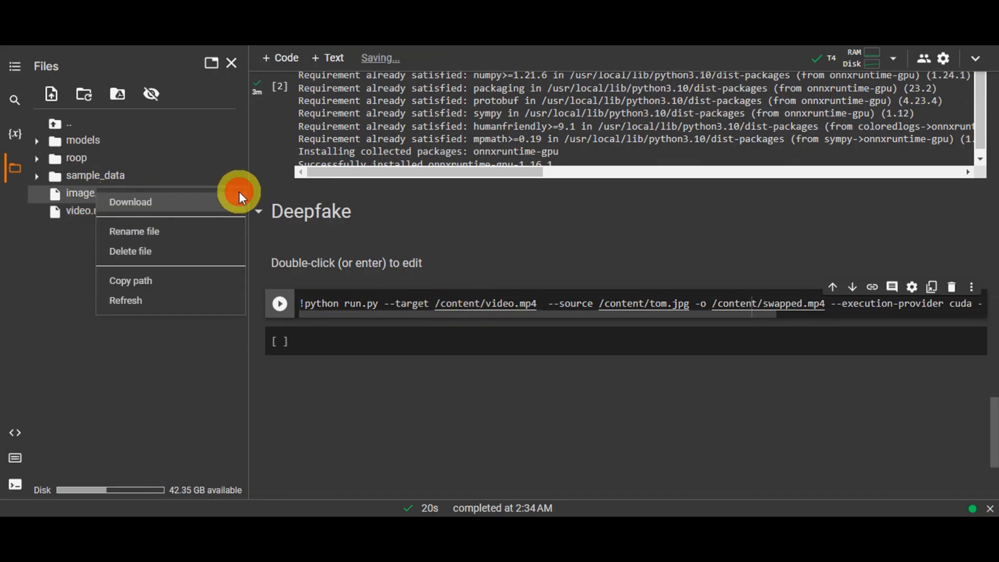
left_click(158, 279)
left_click_drag(430, 313, 495, 315)
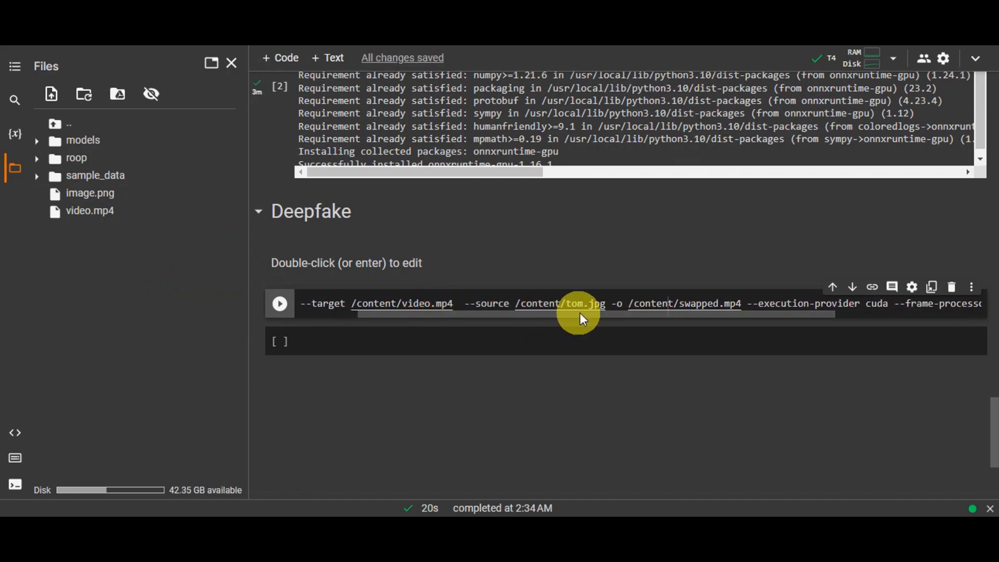
left_click(521, 303)
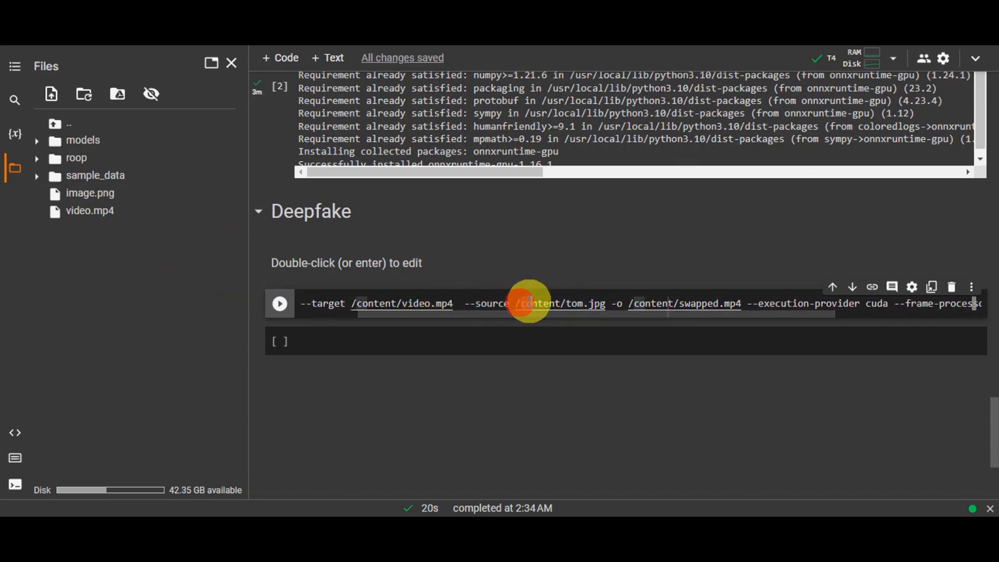
left_click_drag(515, 303, 605, 305)
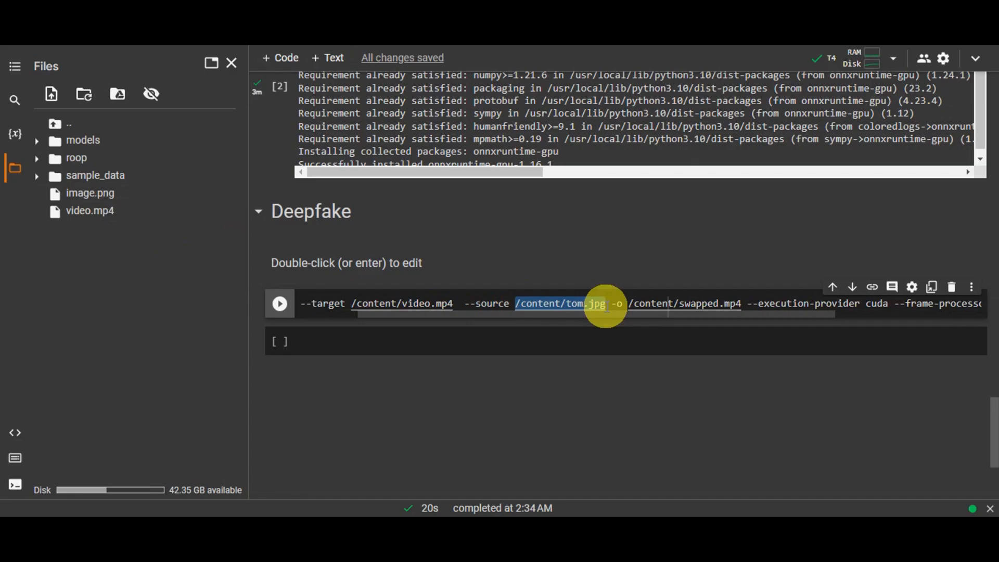
key("ctrl+v")
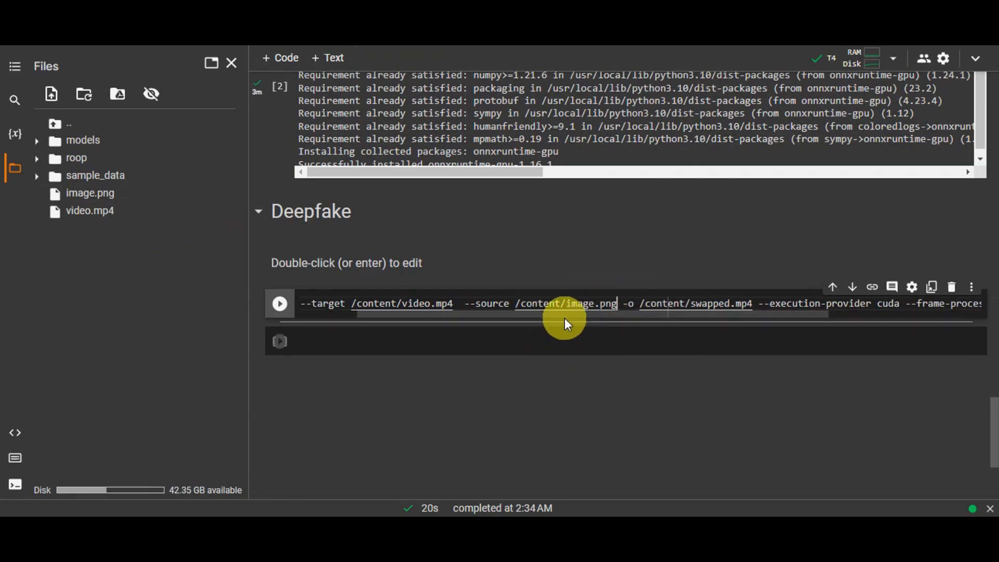
Check the rest of the Deepfake command and run the cell to create the swapped video
left_click_drag(519, 313, 601, 314)
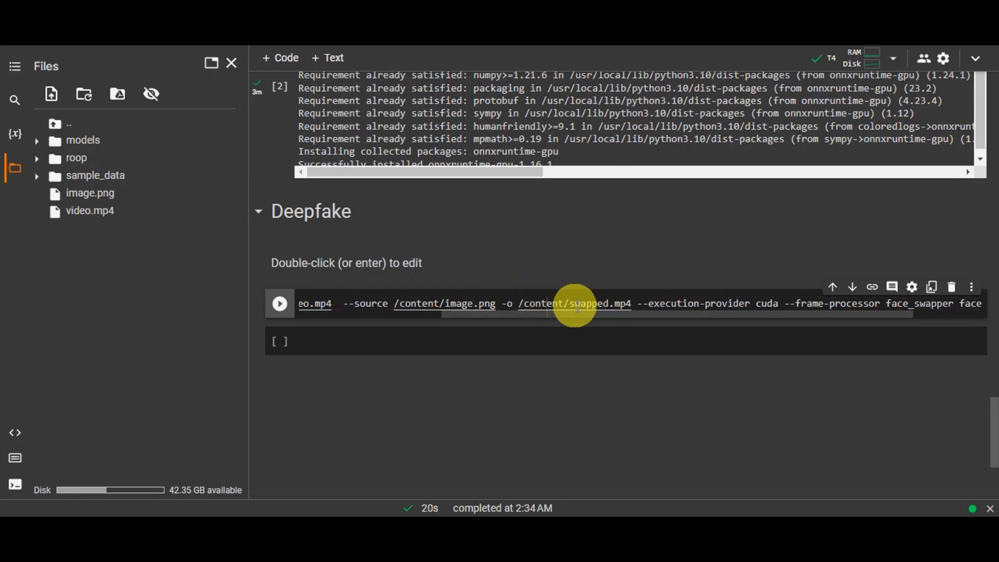
left_click_drag(613, 315, 552, 326)
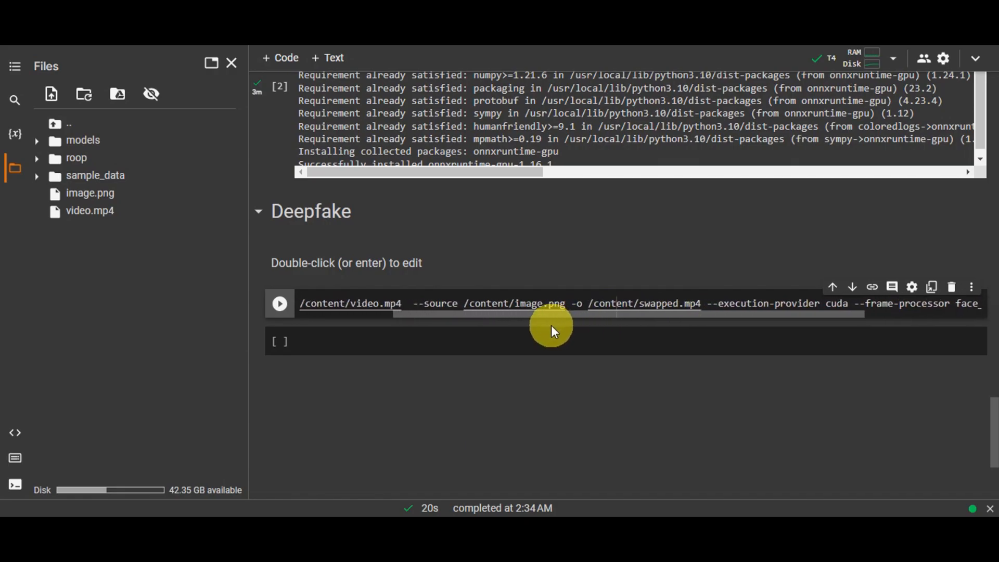
left_click(281, 306)
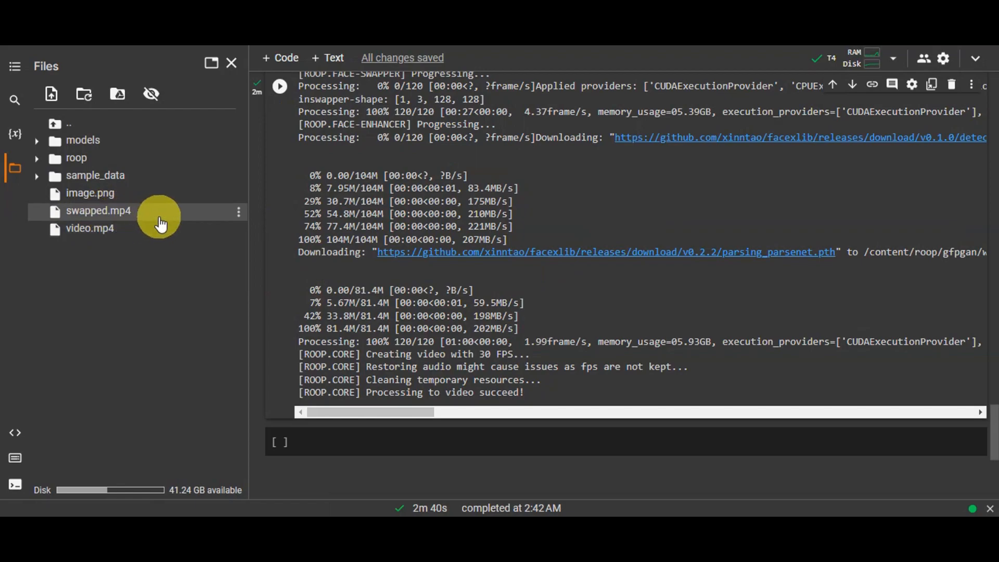
Download swapped.mp4 from the runtime's files
mouse_move(148, 223)
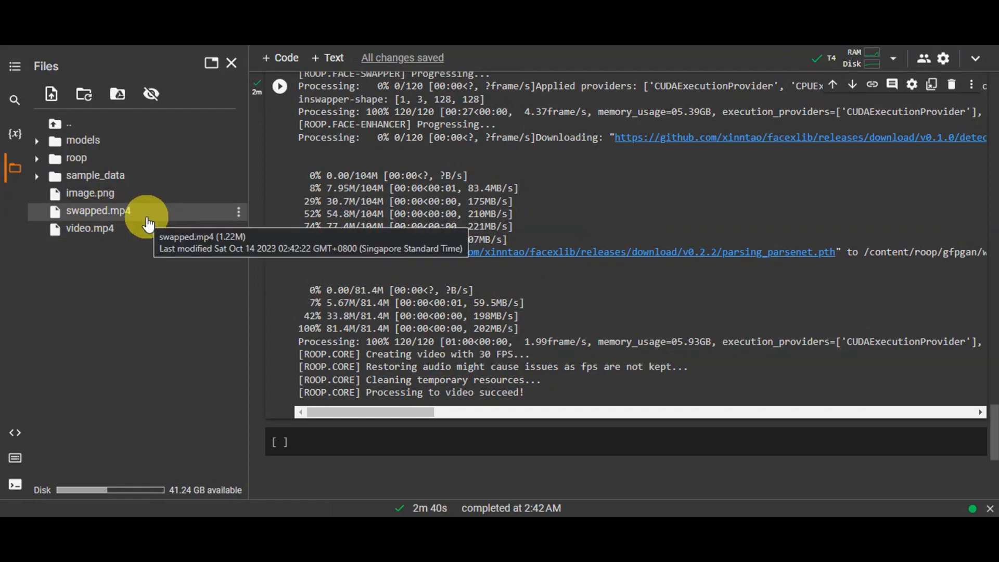
right_click(148, 295)
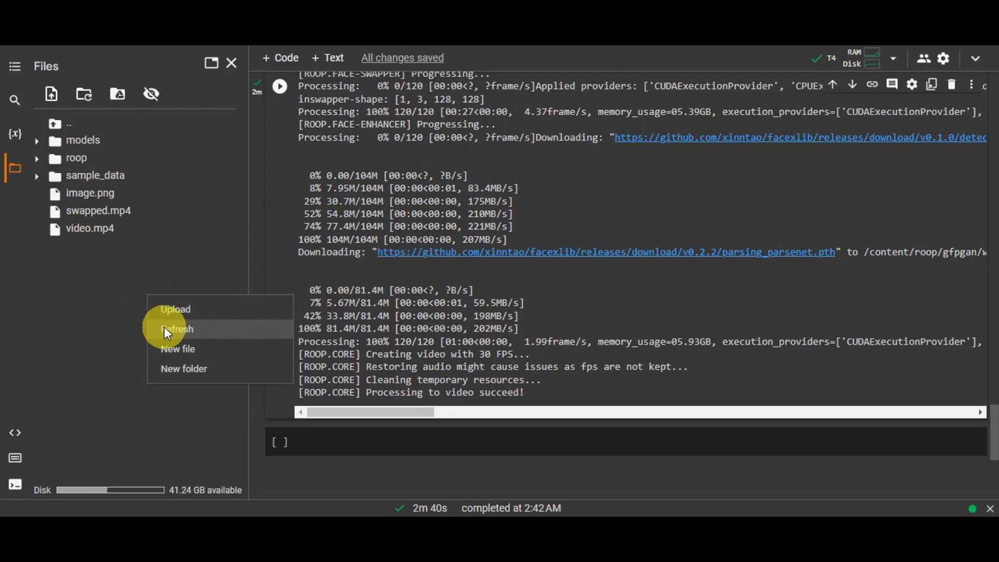
left_click(80, 307)
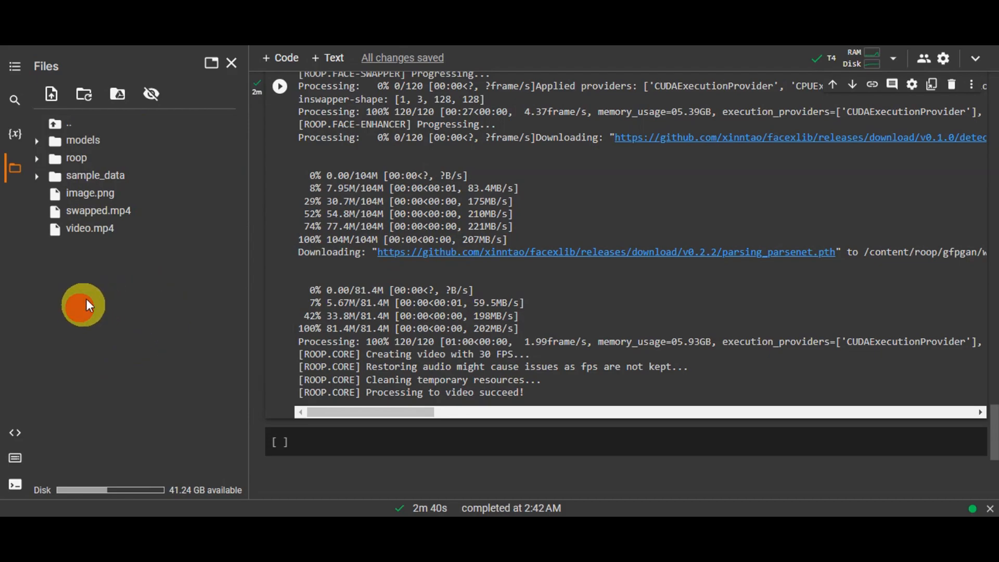
left_click(237, 219)
left_click(175, 221)
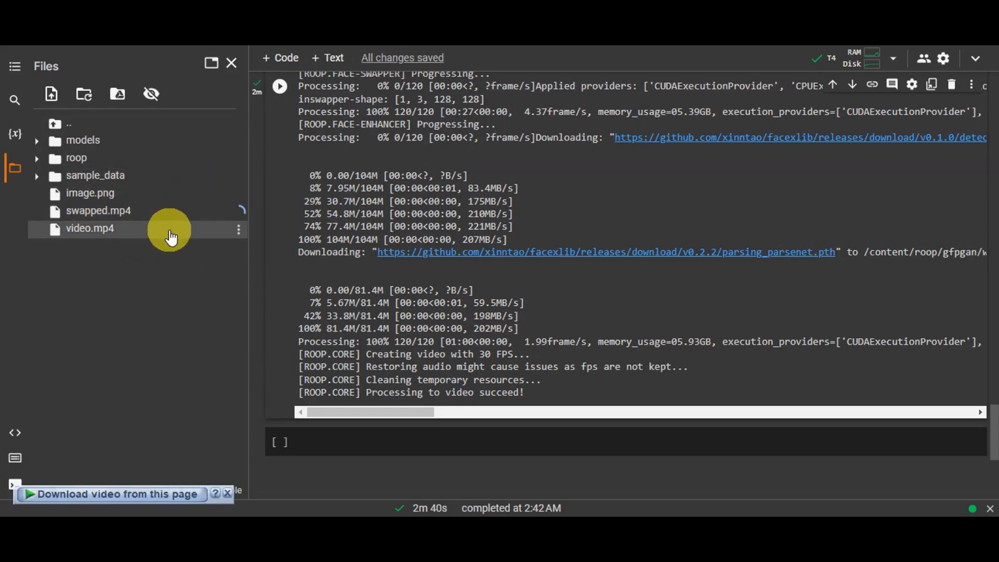
Clear the output of the Deepfake cell and bring its target and source arguments back into view
scroll(329, 420, "up", 10)
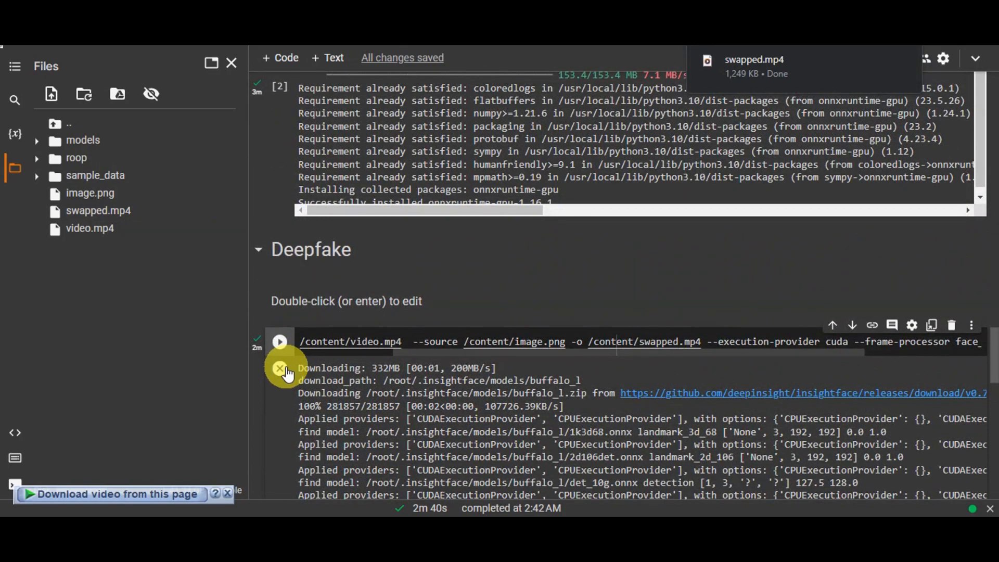
left_click(281, 368)
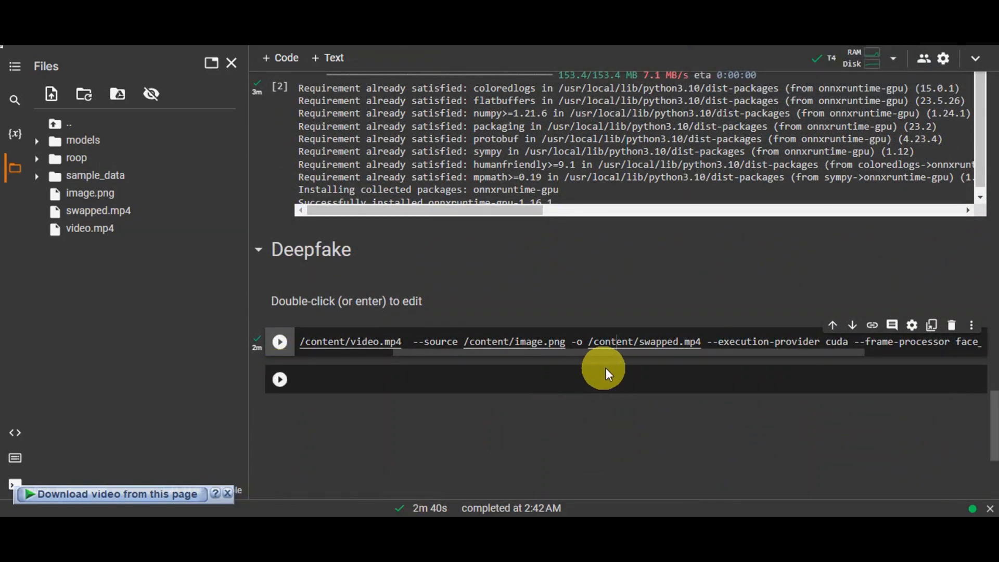
left_click_drag(421, 357, 368, 358)
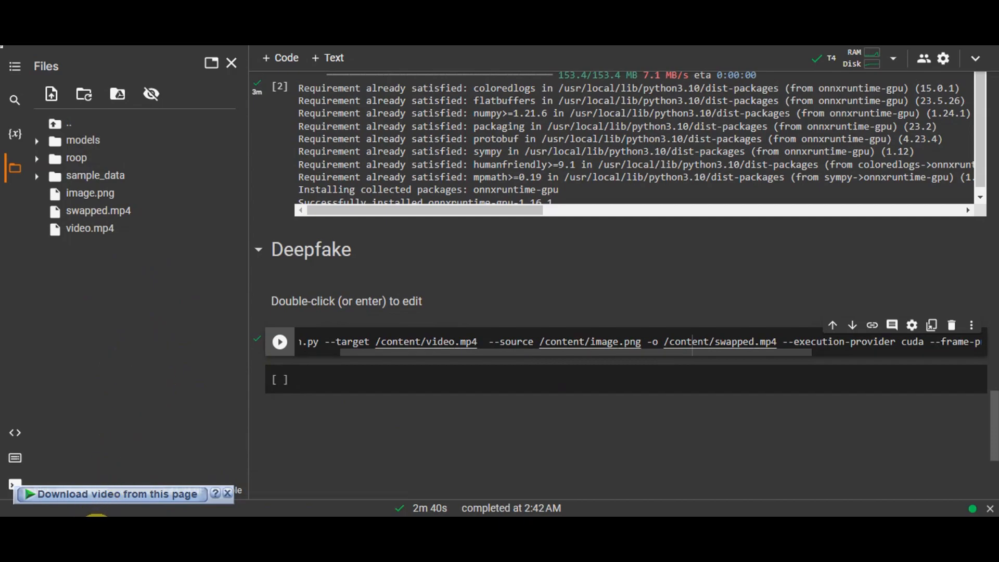
Upload the "portrait_Fierce_warrior_woman" image to the runtime's files and rename it portrait.jpg
left_click_drag(31, 273, 136, 258)
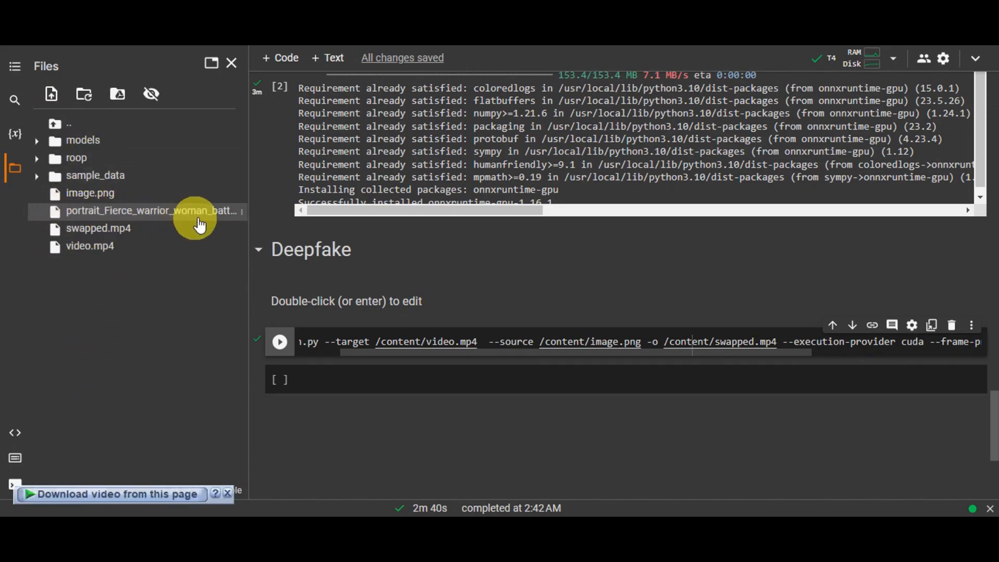
left_click(242, 211)
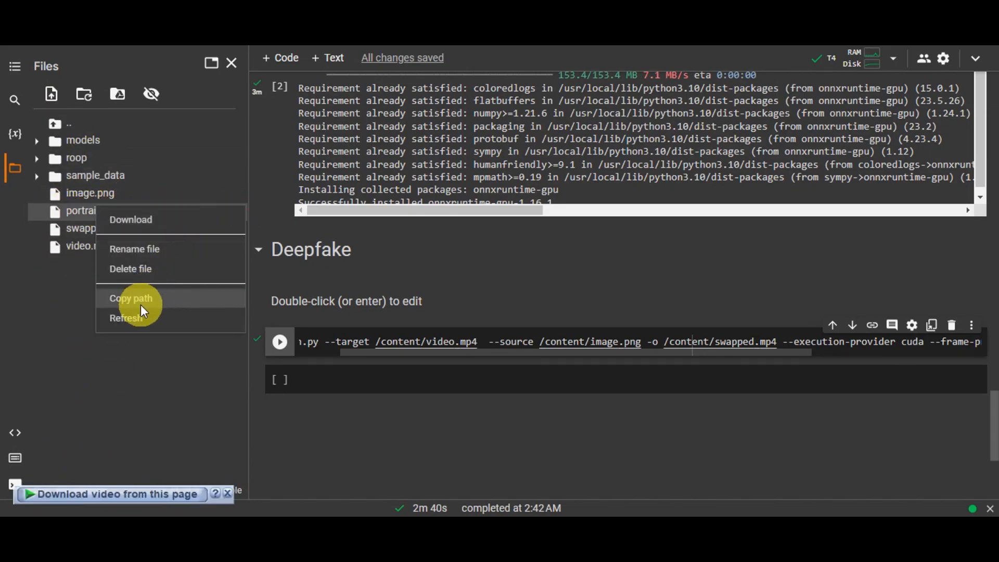
left_click(150, 251)
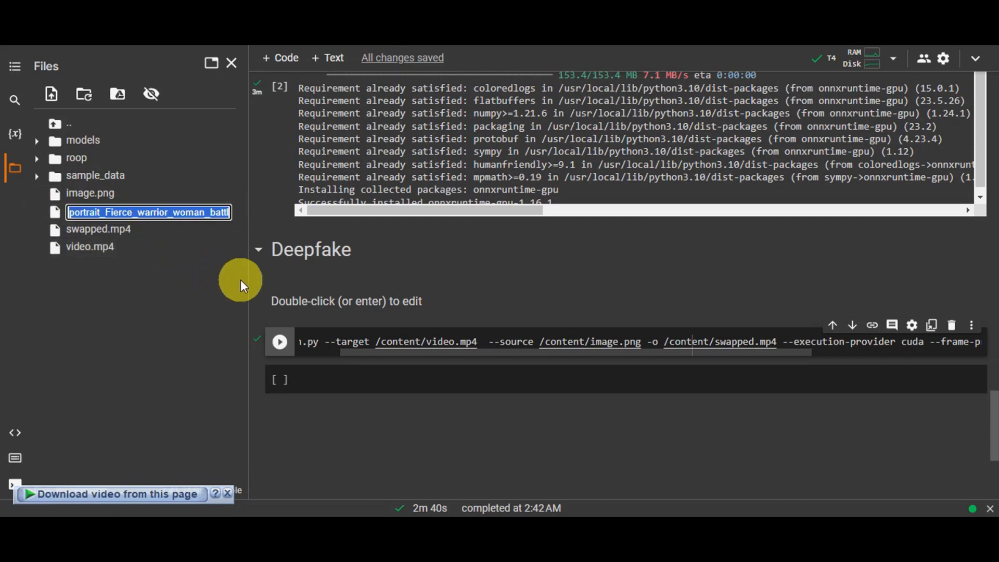
key("BackSpace")
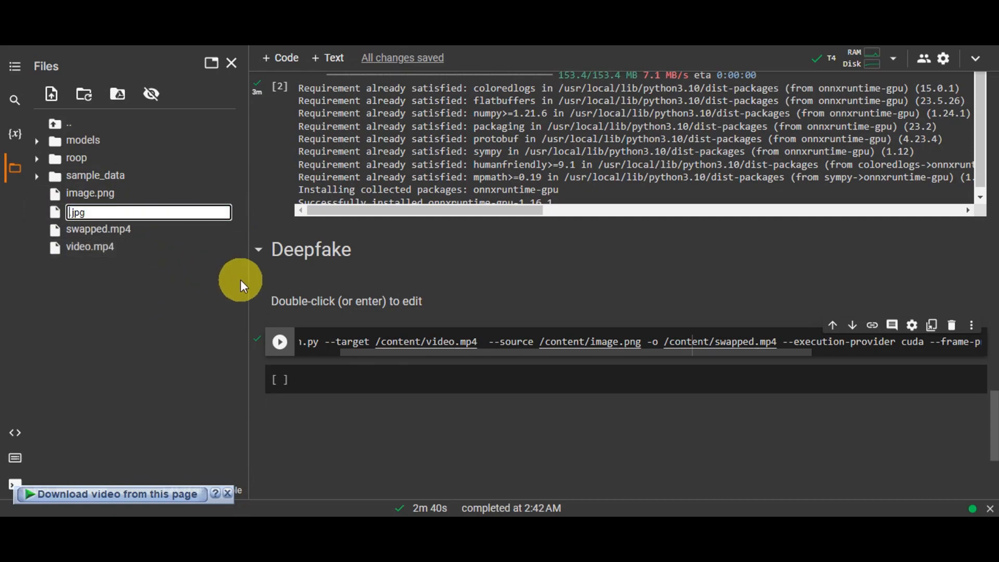
type("portra")
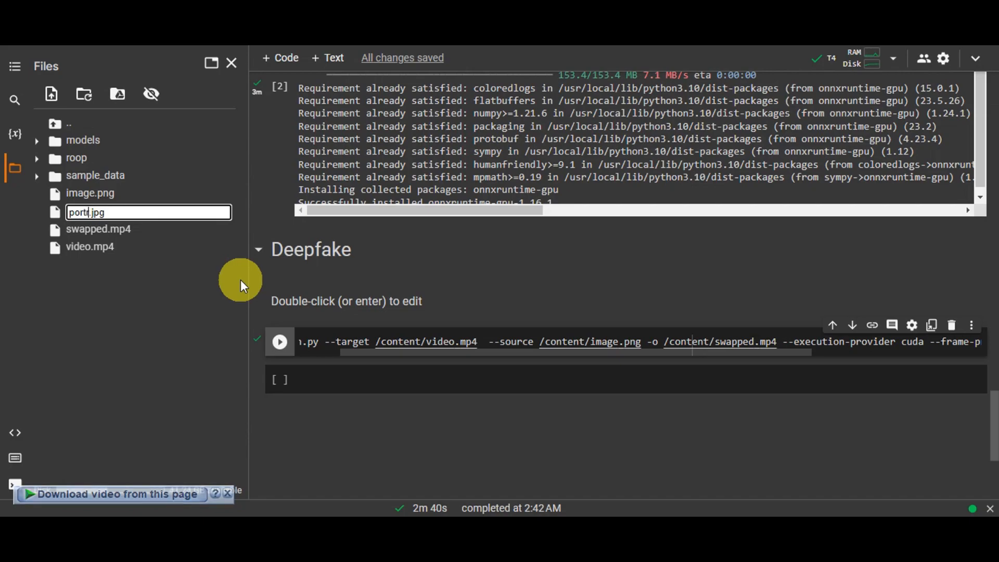
type("i")
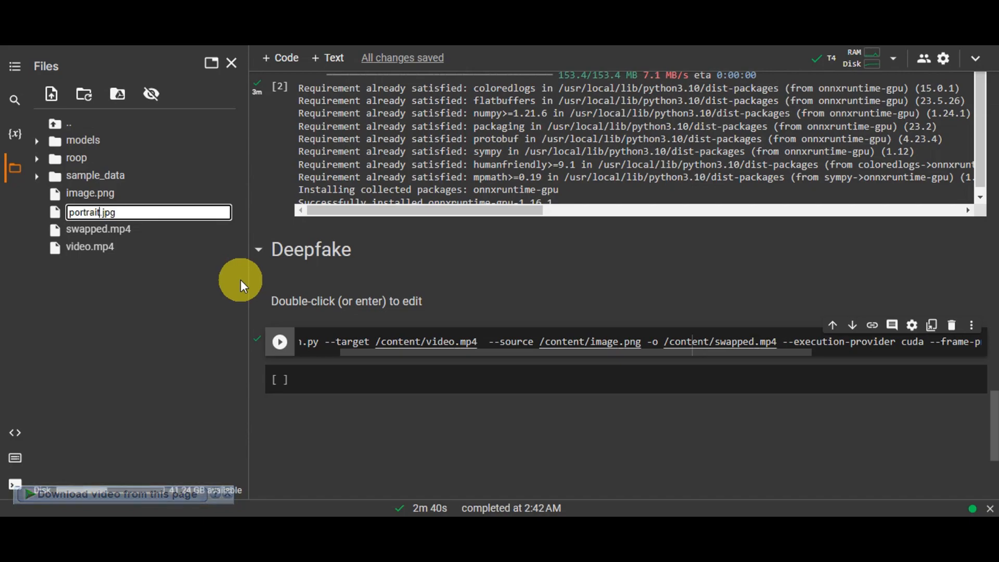
key("Return")
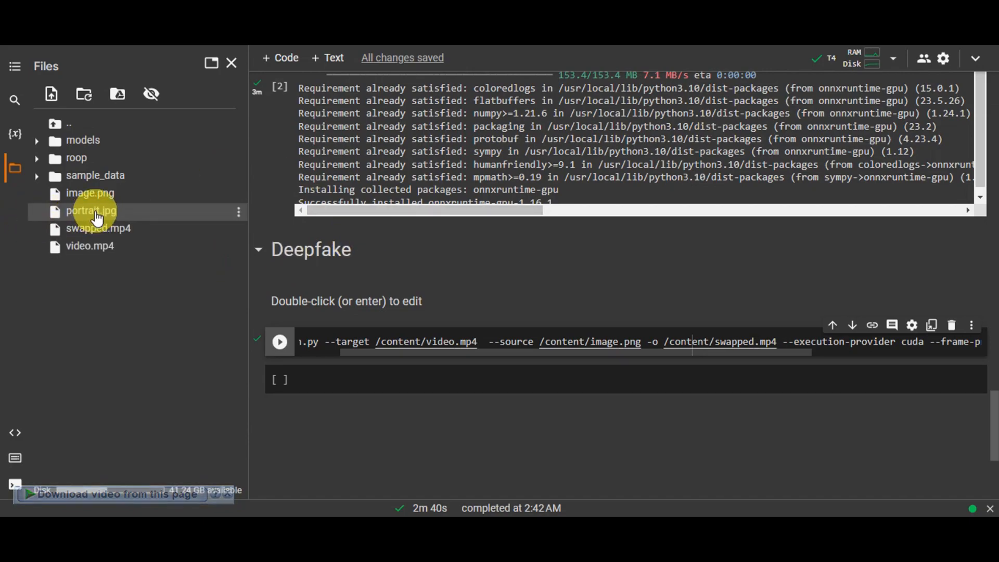
Copy the path of portrait.jpg and set it as the Deepfake command's target, /content/portrait.jpg
left_click(239, 211)
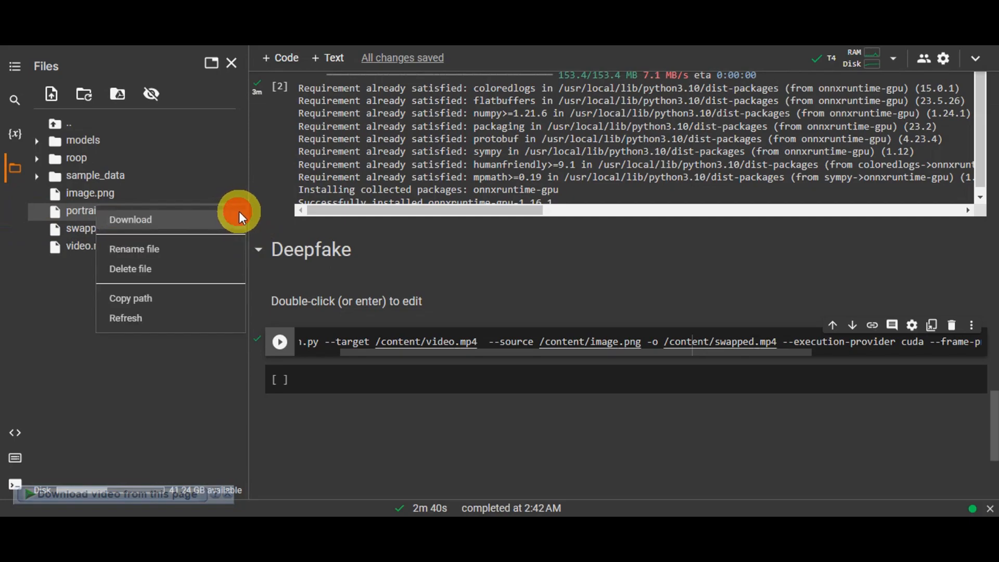
left_click(145, 295)
mouse_move(358, 351)
left_mouse_down()
mouse_move(285, 347)
mouse_move(341, 353)
left_mouse_up()
left_click_drag(520, 341, 416, 342)
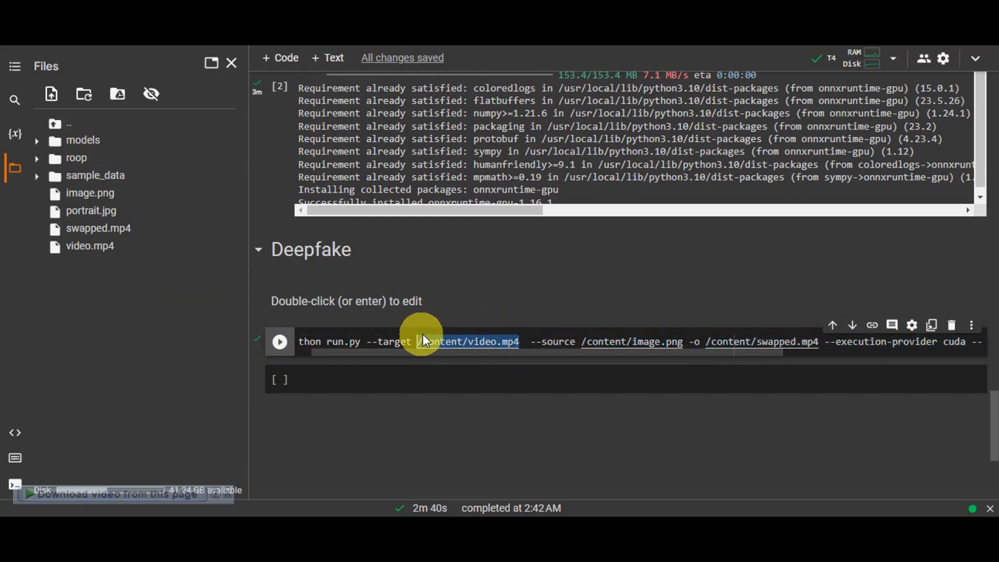
key("ctrl+v")
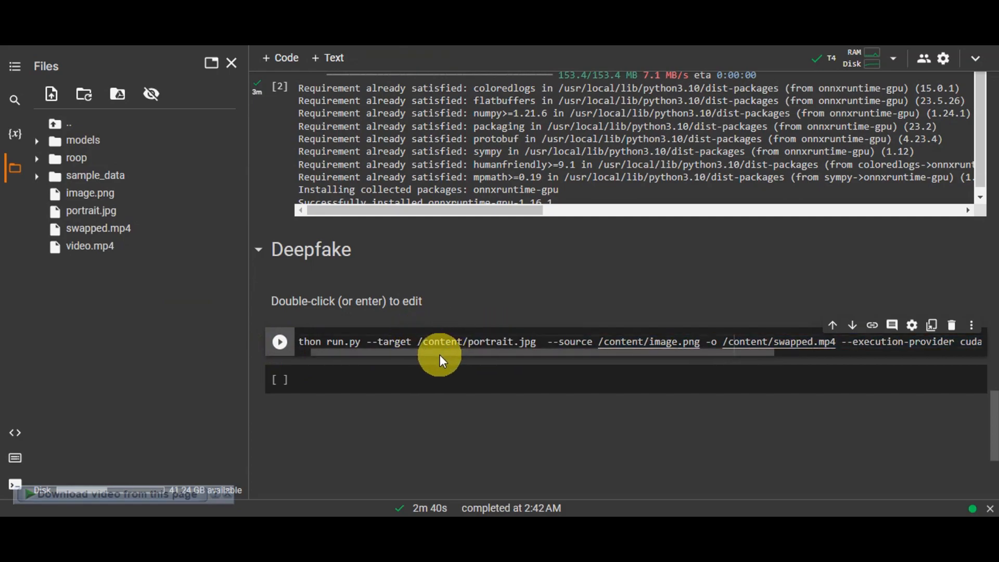
Change the extension of the Deepfake command's output file to jpg, giving /content/swapped.jpg
left_click_drag(439, 355, 701, 369)
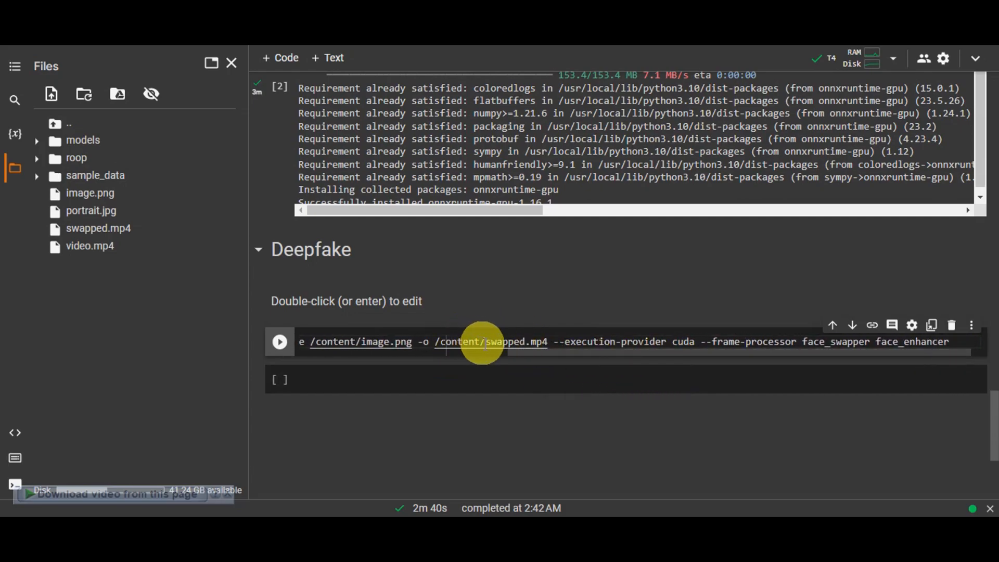
left_click_drag(549, 345, 531, 342)
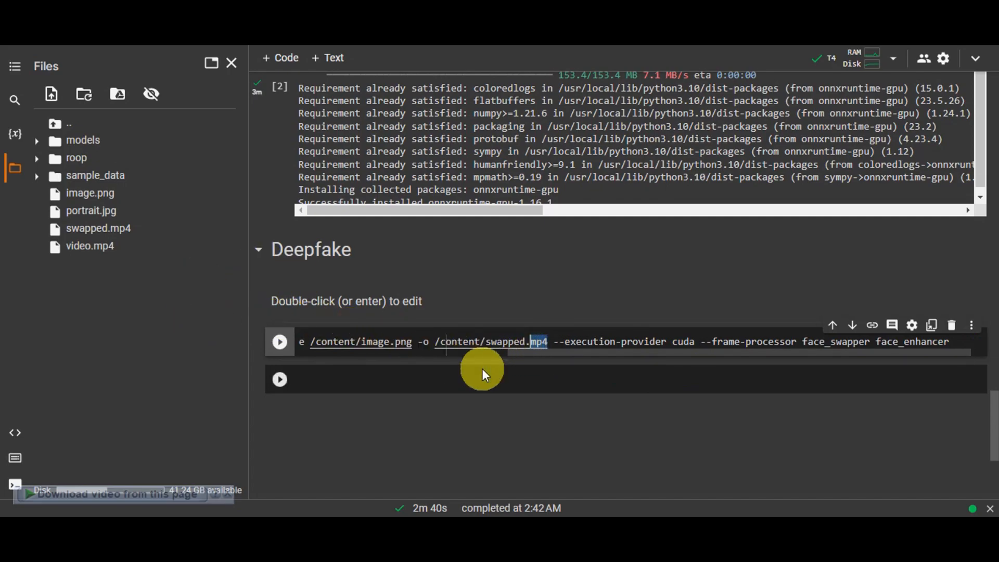
key("BackSpace")
type("jpg")
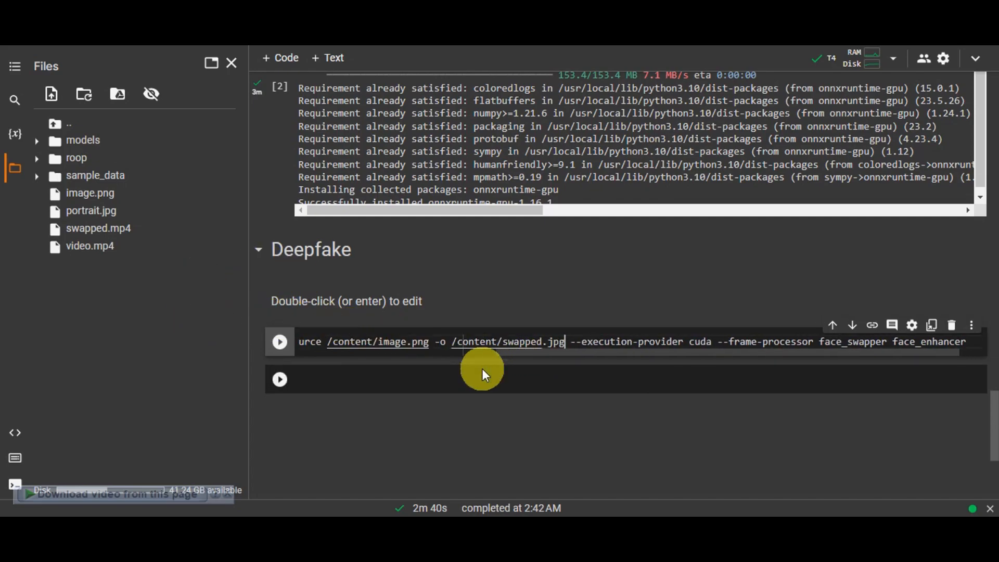
Run the Deepfake cell on the portrait and download the generated swapped.jpg from the runtime's files
left_click(280, 345)
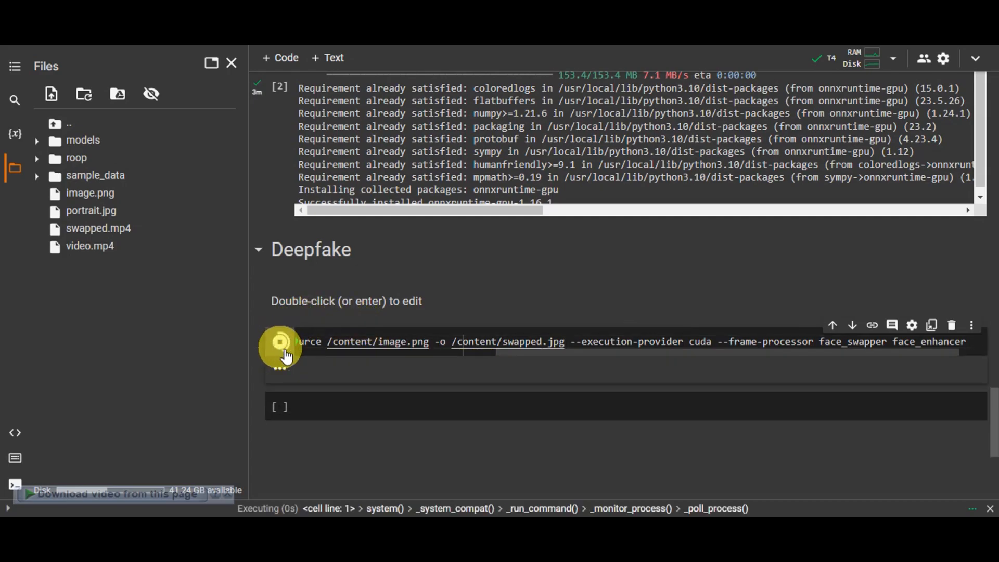
scroll(348, 373, "down", 4)
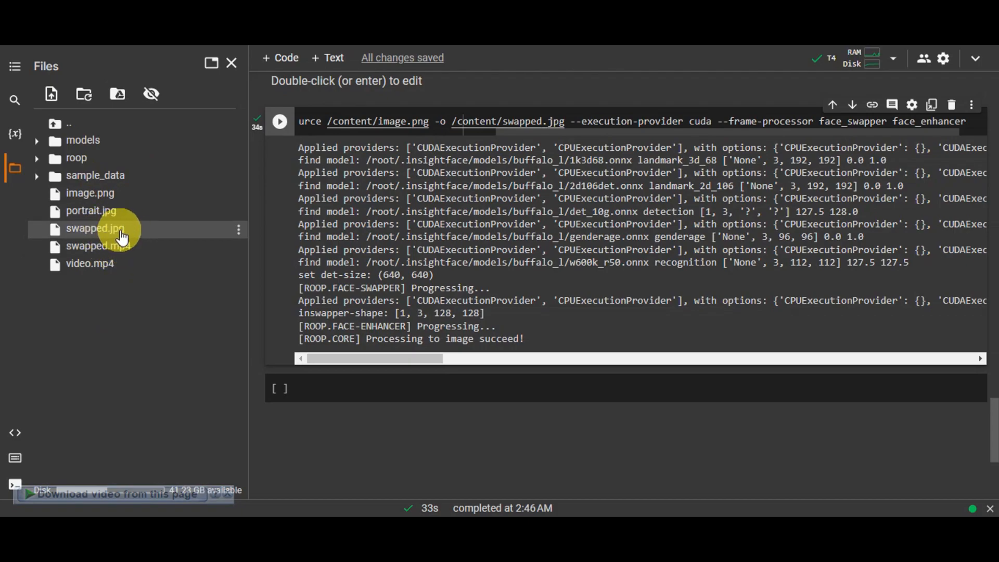
left_click(239, 229)
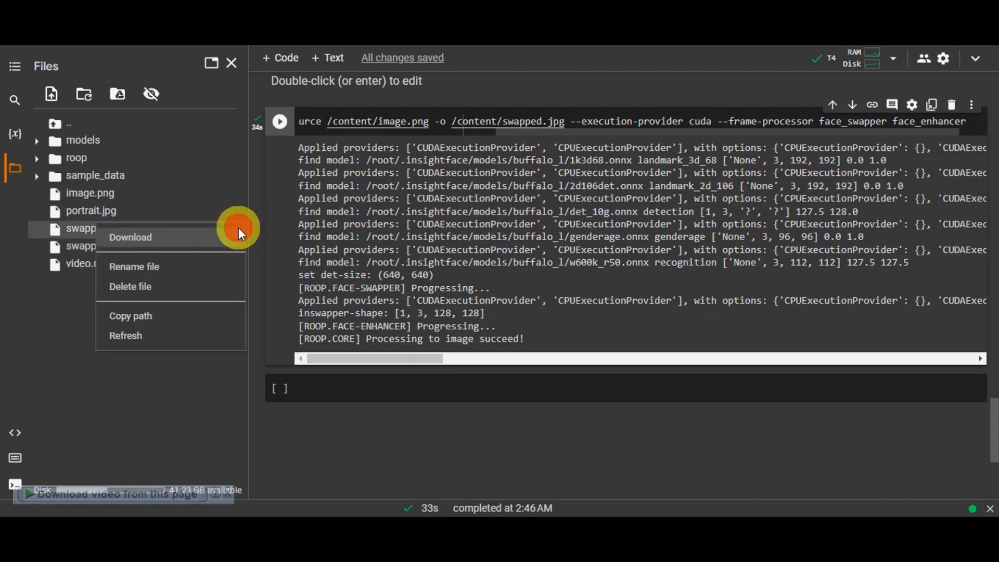
left_click(206, 239)
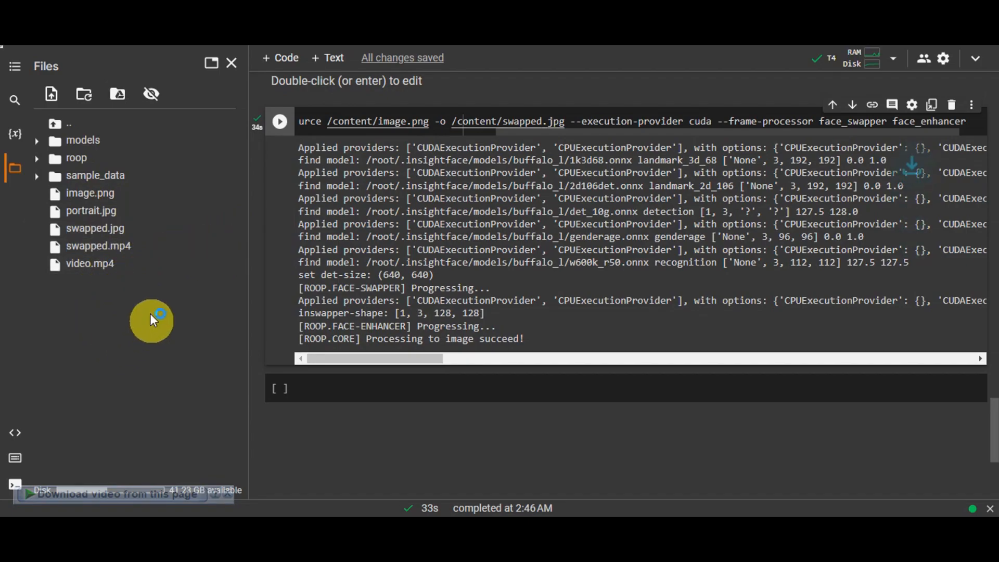
right_click(108, 316)
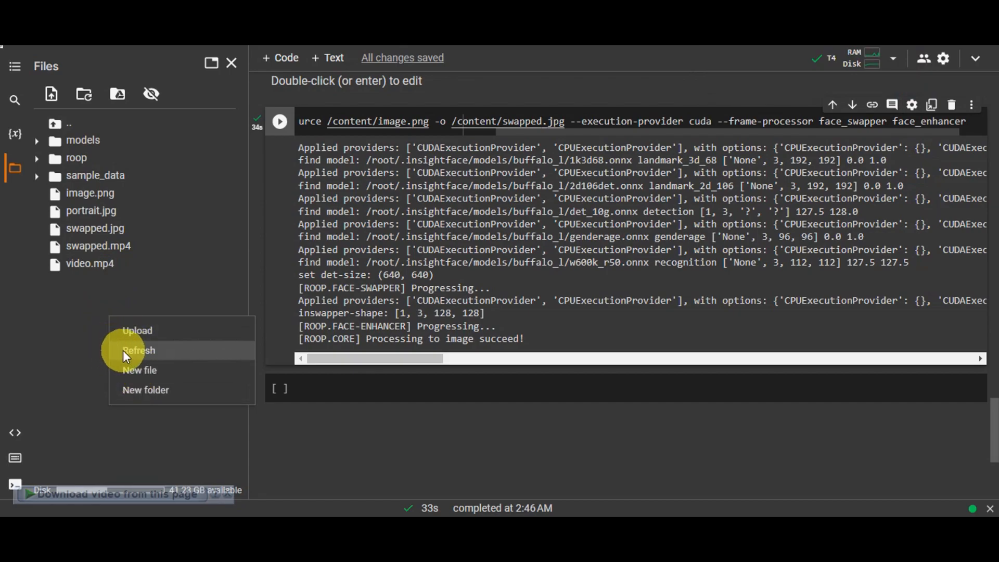
Play the swapped video in Media Player and view swapped.jpg in the image viewer, closing each after review
left_click_drag(1, 167, 434, 140)
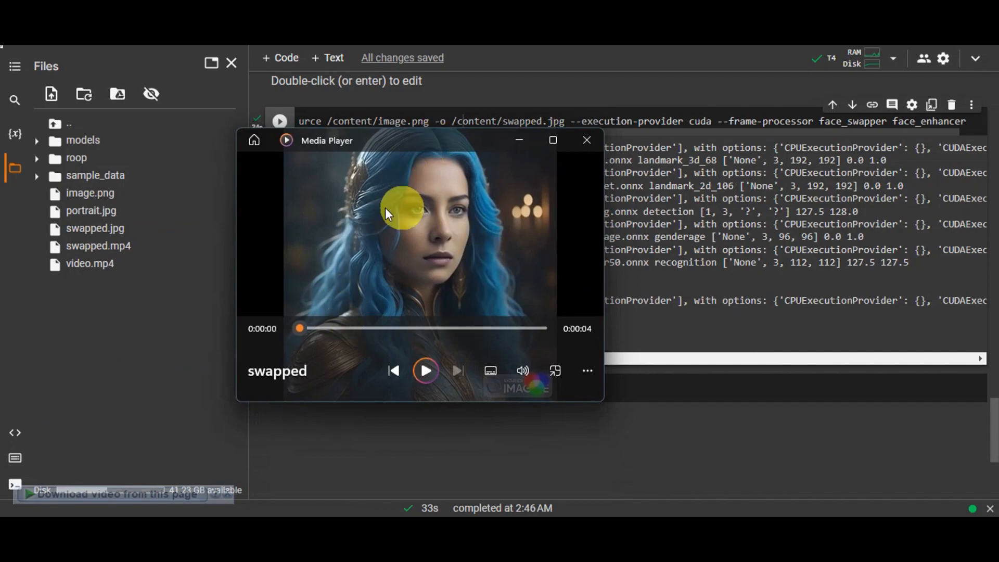
left_click(424, 373)
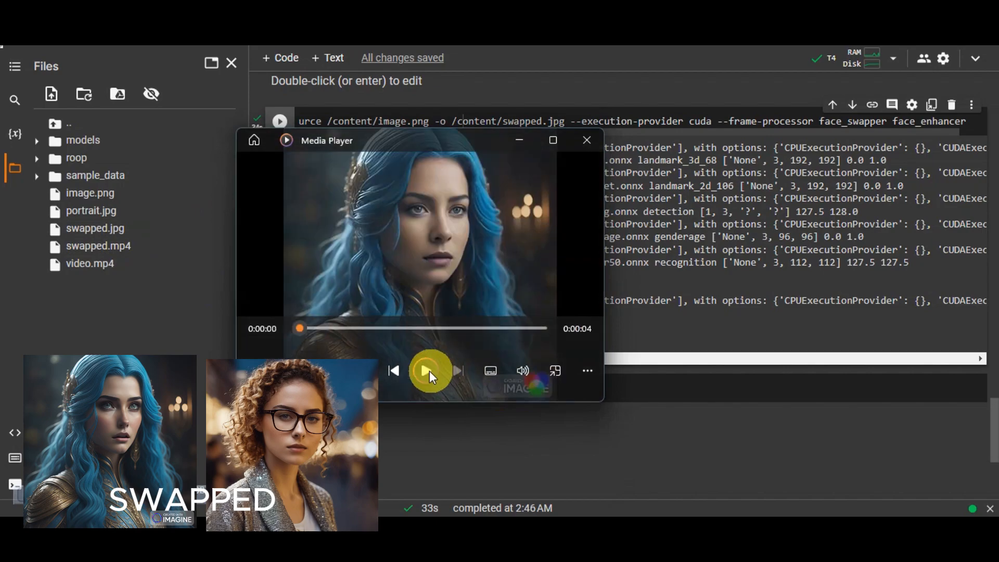
left_click(430, 369)
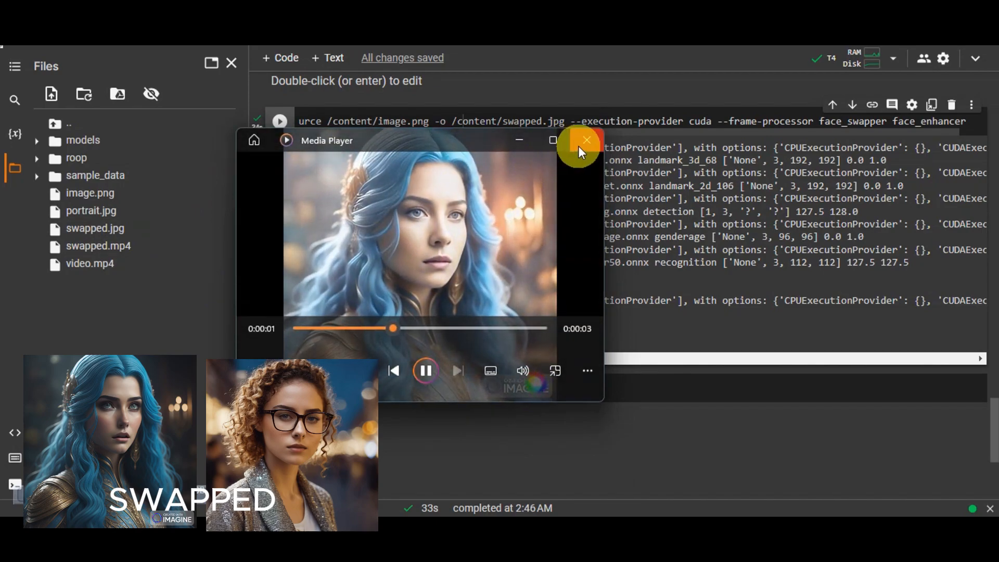
left_click(587, 140)
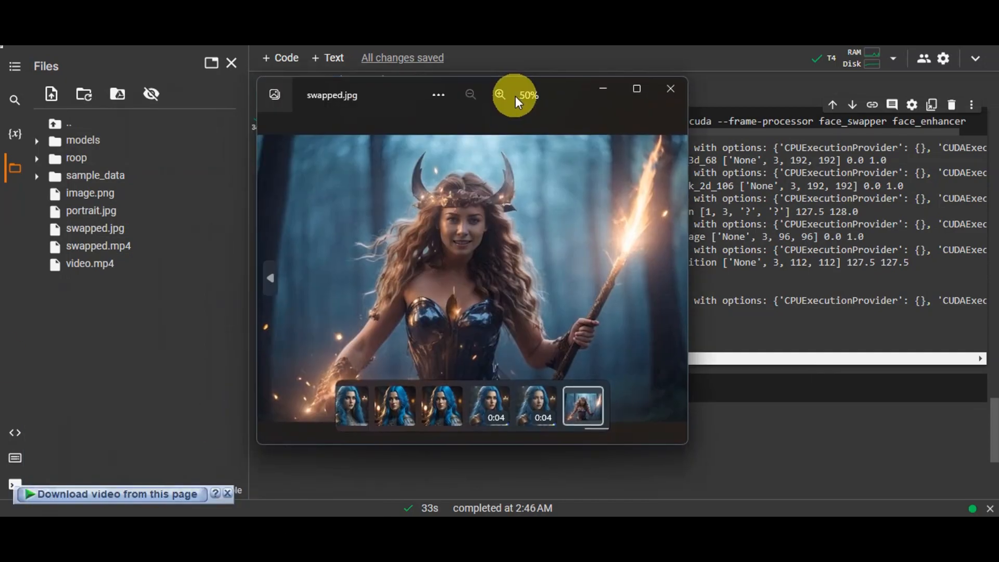
left_click_drag(515, 96, 523, 98)
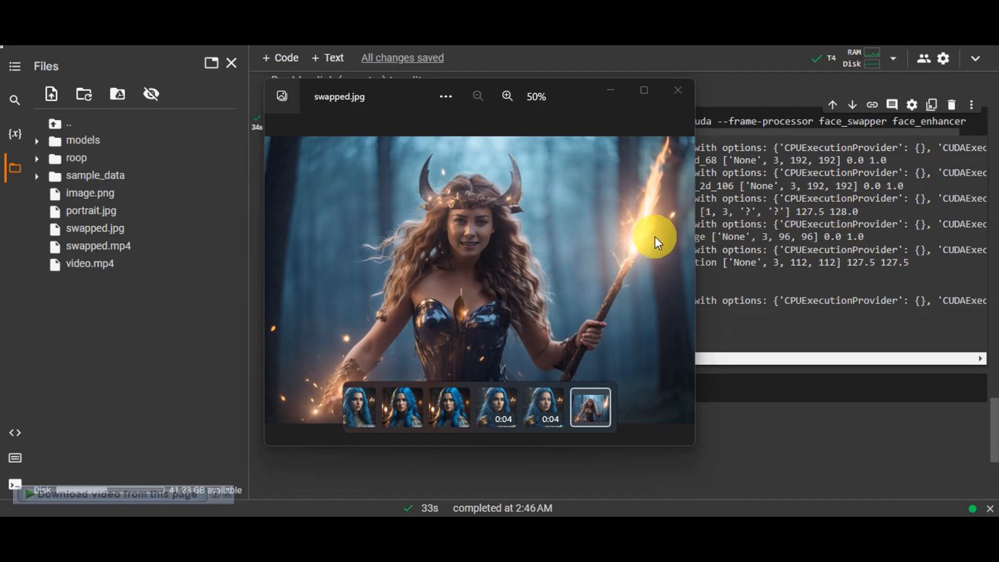
left_click(677, 89)
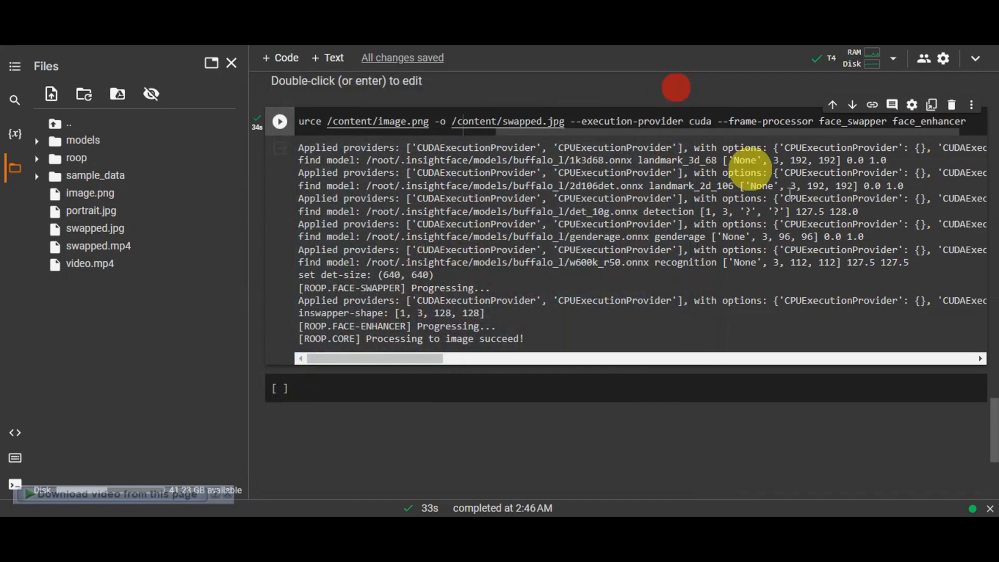